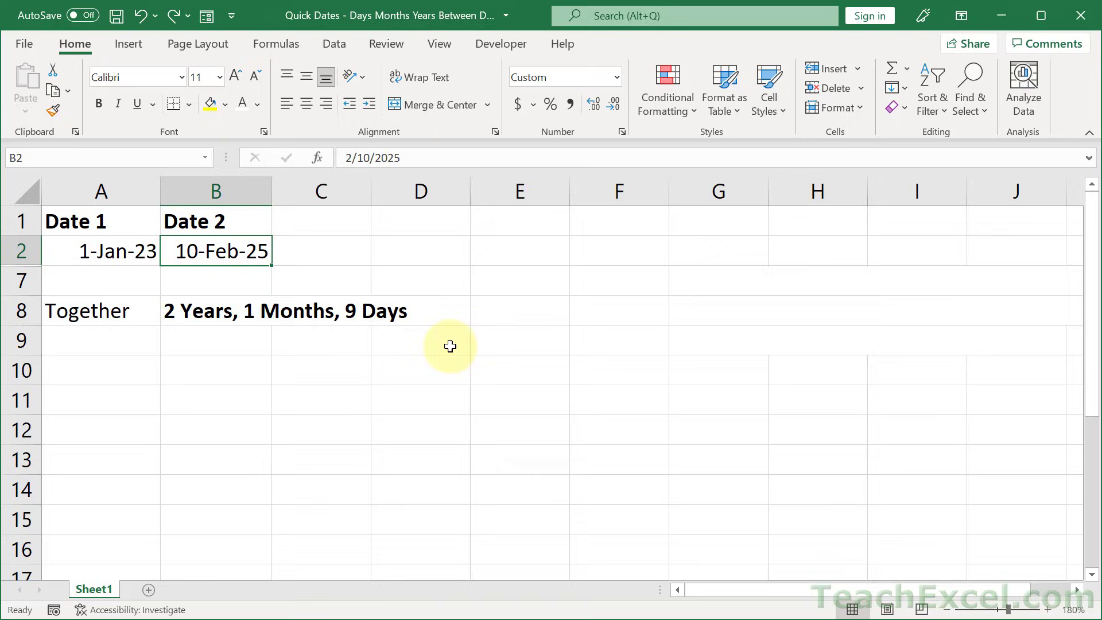
- Undo twice to step Date 2 in B2 back to 10-Feb-23, then 10-Jan-23
{"action": "key", "text": "ctrl+z"}
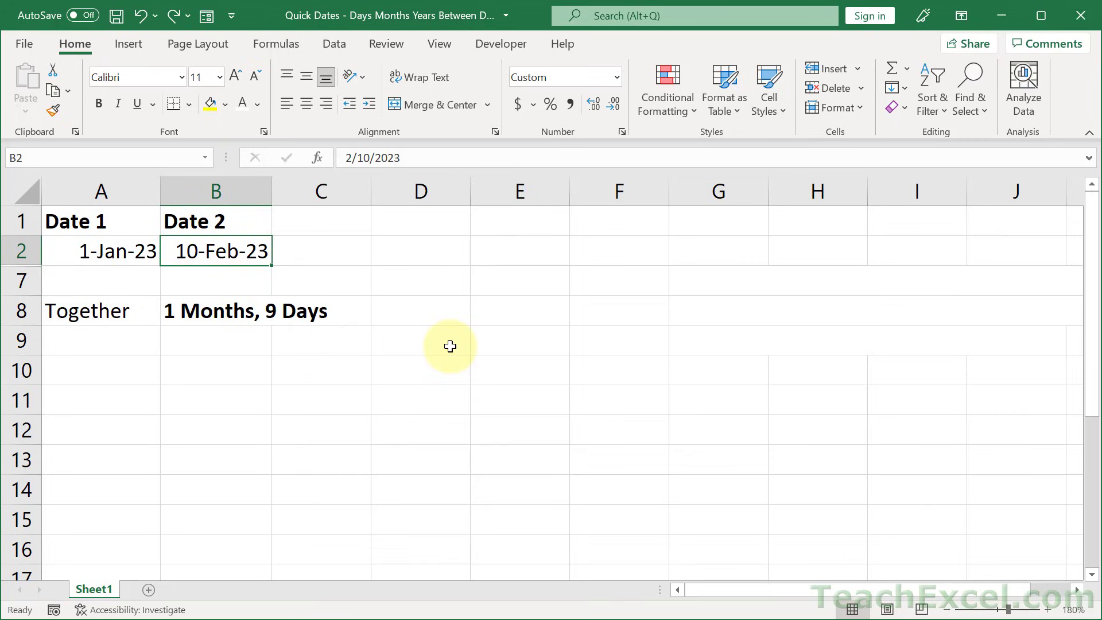
{"action": "key", "text": "ctrl+z"}
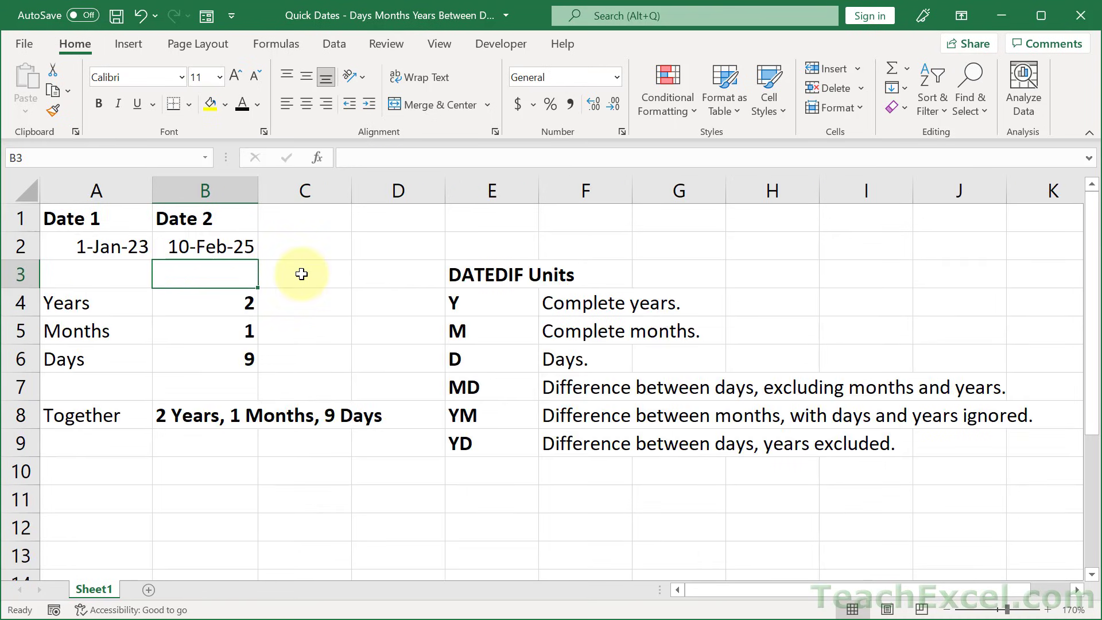
{"action": "double_click", "coordinate": [197, 305]}
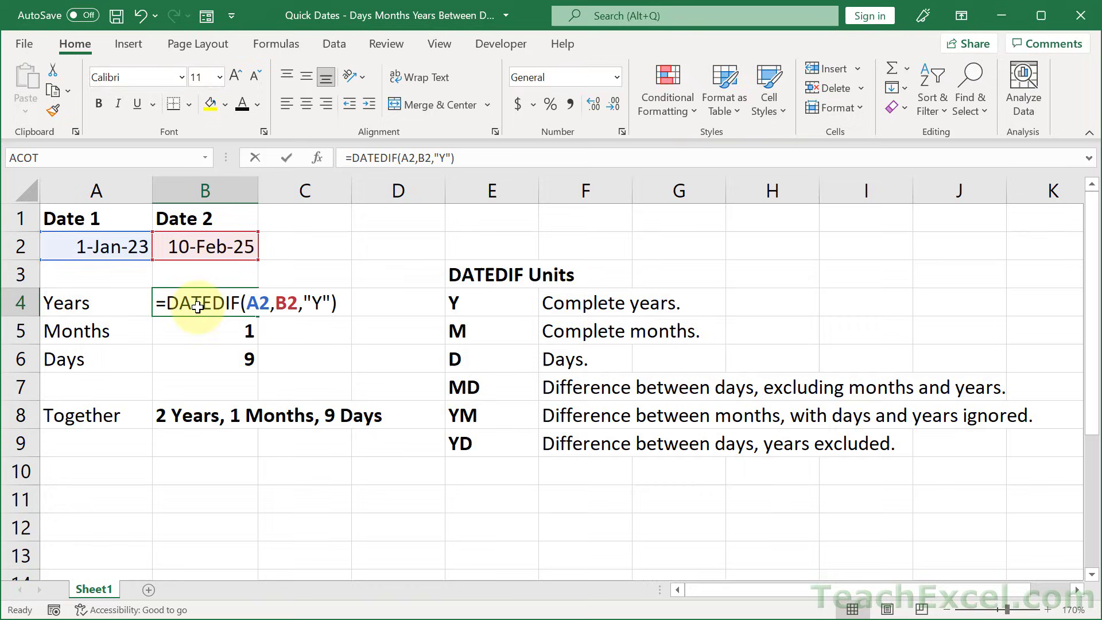
{"action": "left_click_drag", "start_coordinate": [167, 304], "coordinate": [240, 304]}
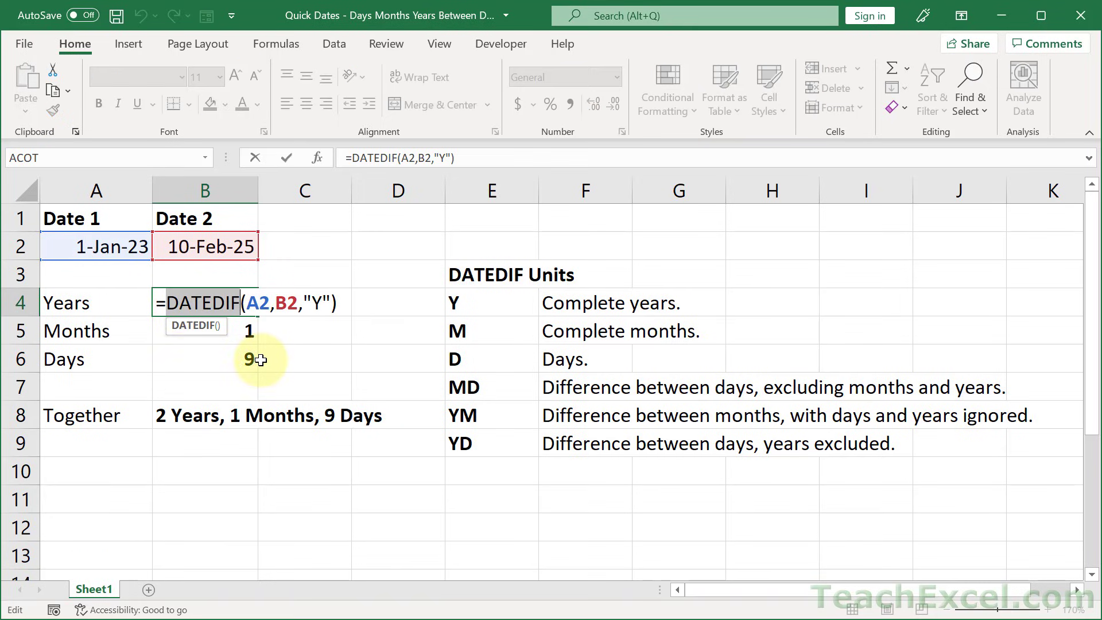
{"action": "left_click", "coordinate": [253, 303]}
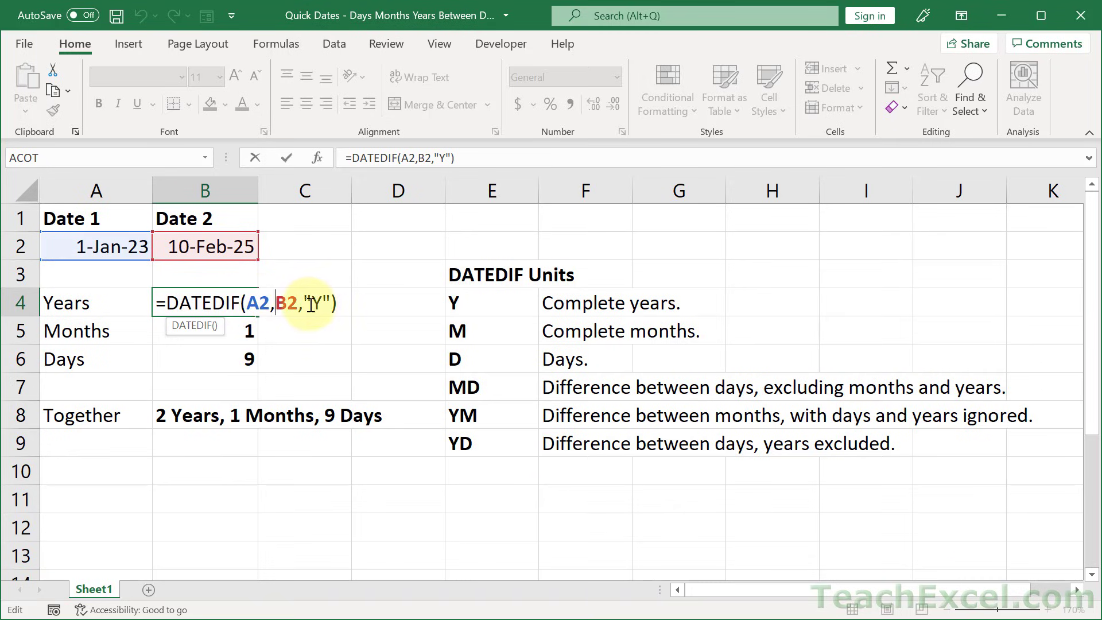
{"action": "key", "text": "Escape"}
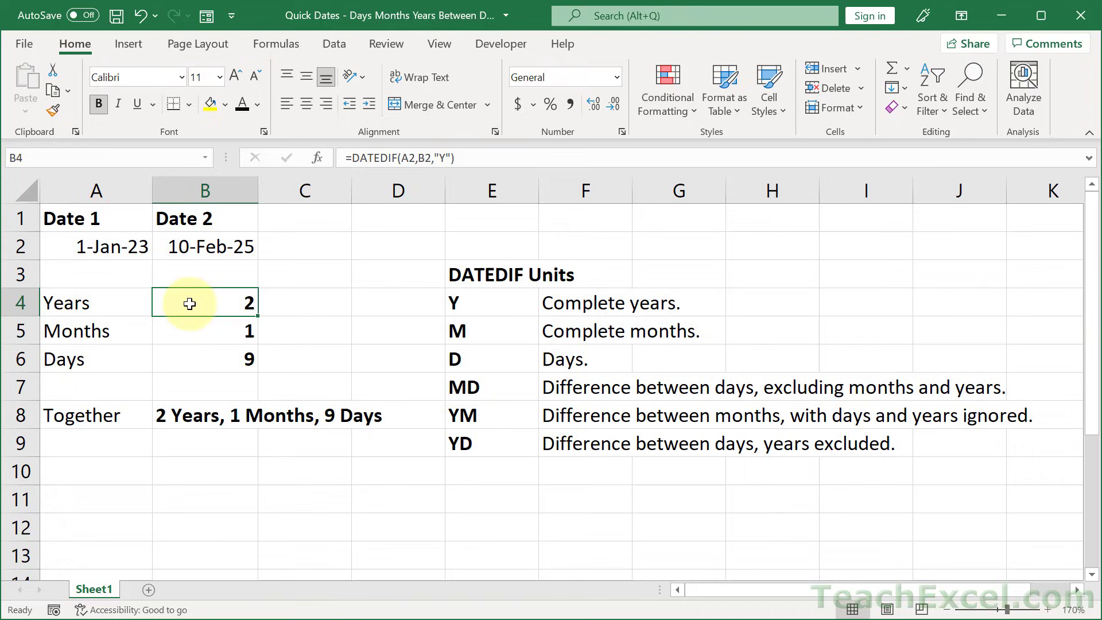
{"action": "left_click", "coordinate": [69, 302]}
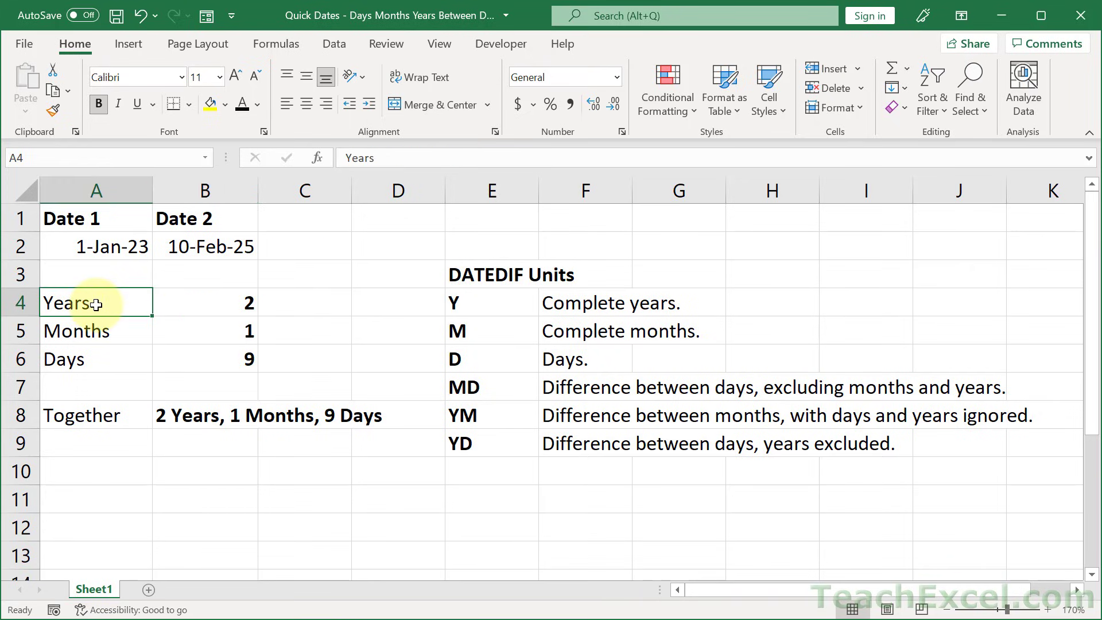
{"action": "left_click", "coordinate": [101, 333]}
{"action": "left_click", "coordinate": [99, 359]}
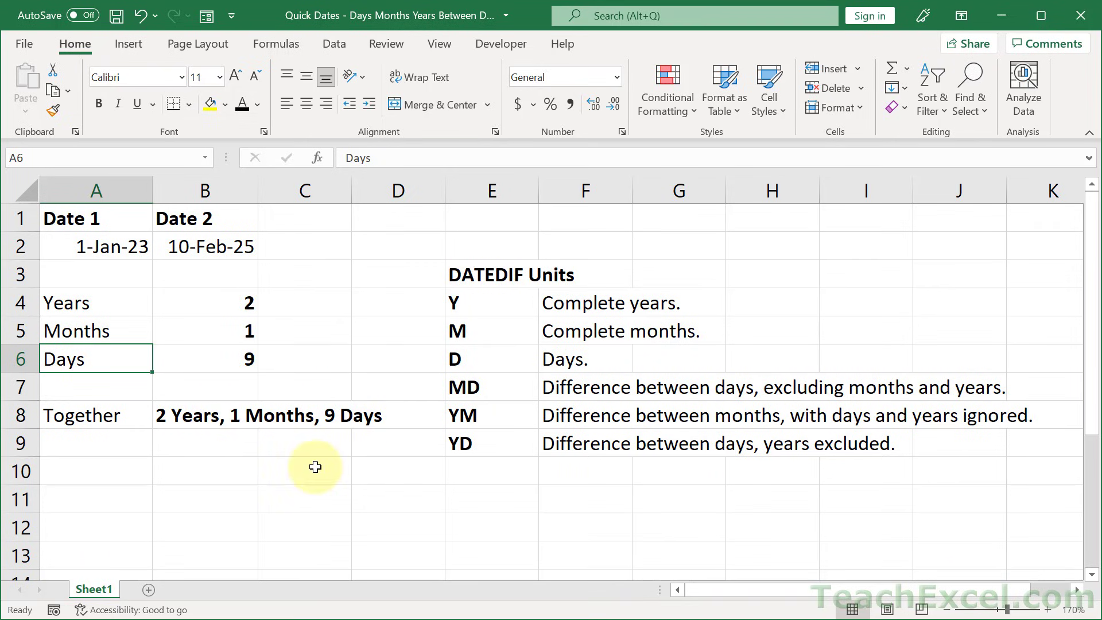
- Enter =DATEDIF(A2,B2,"Y") in C4, returning 2 complete years
{"action": "left_click", "coordinate": [296, 301]}
{"action": "type", "text": "=datedif"}
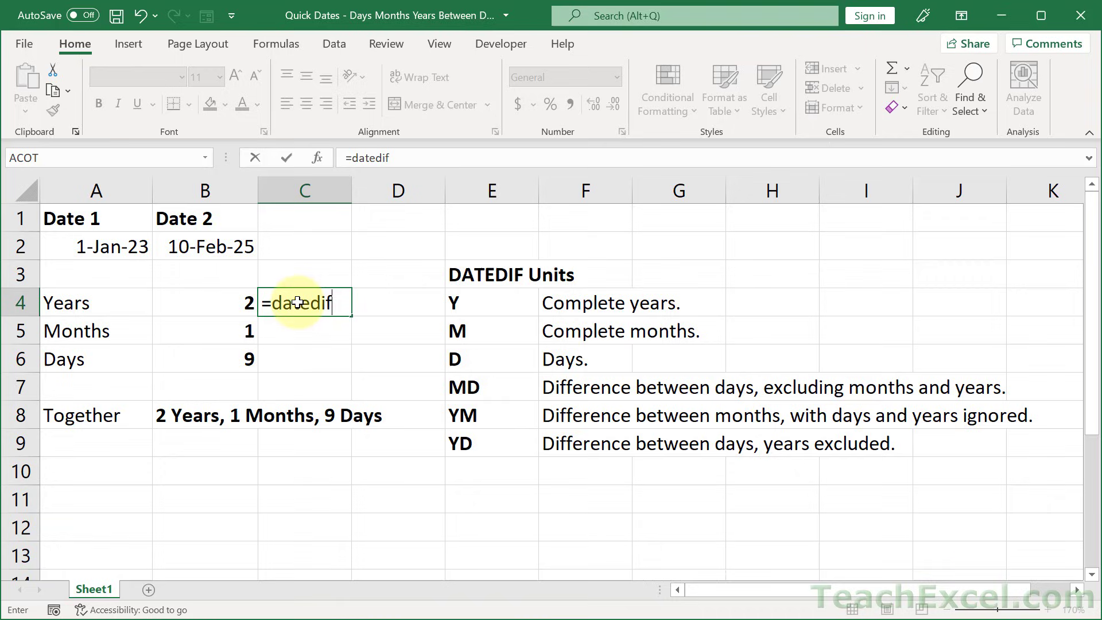
{"action": "type", "text": "("}
{"action": "left_click", "coordinate": [122, 246]}
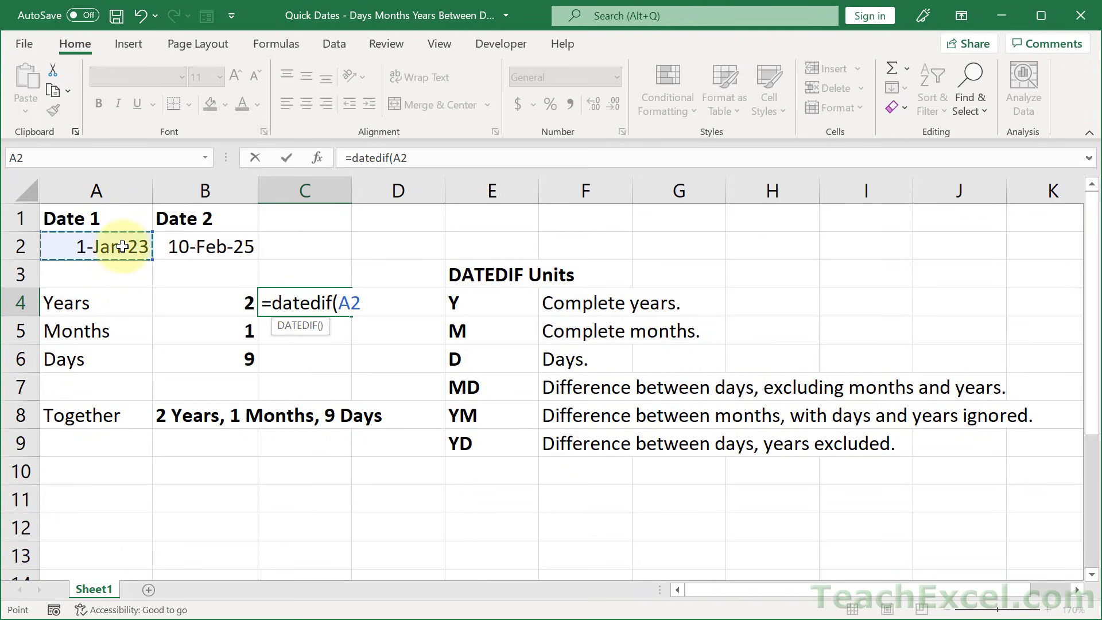
{"action": "type", "text": ","}
{"action": "left_click", "coordinate": [190, 248]}
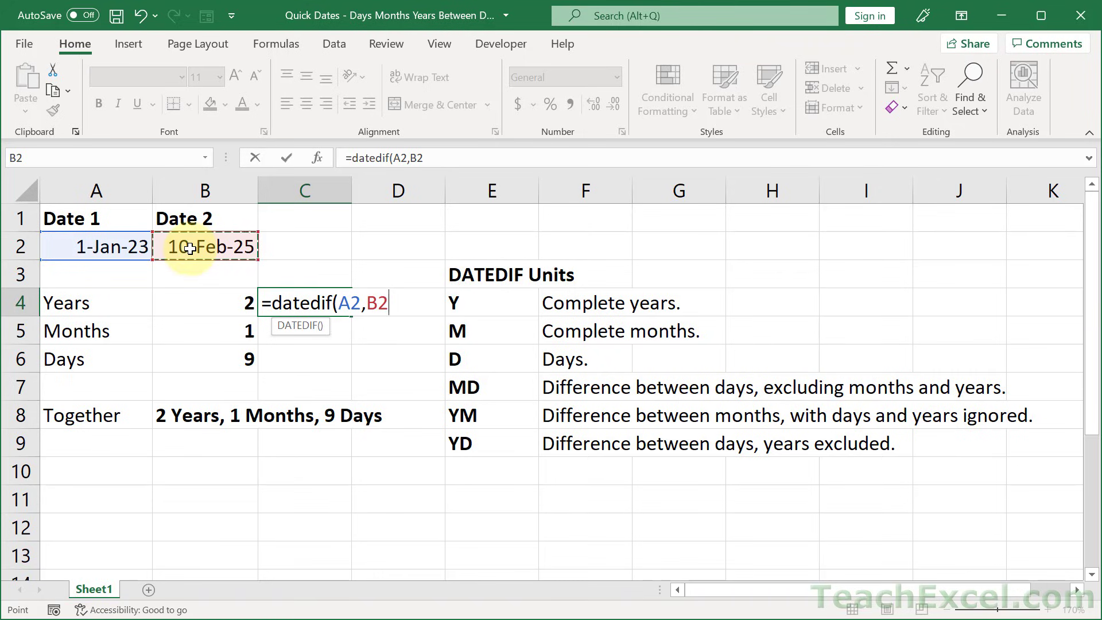
{"action": "type", "text": ","}
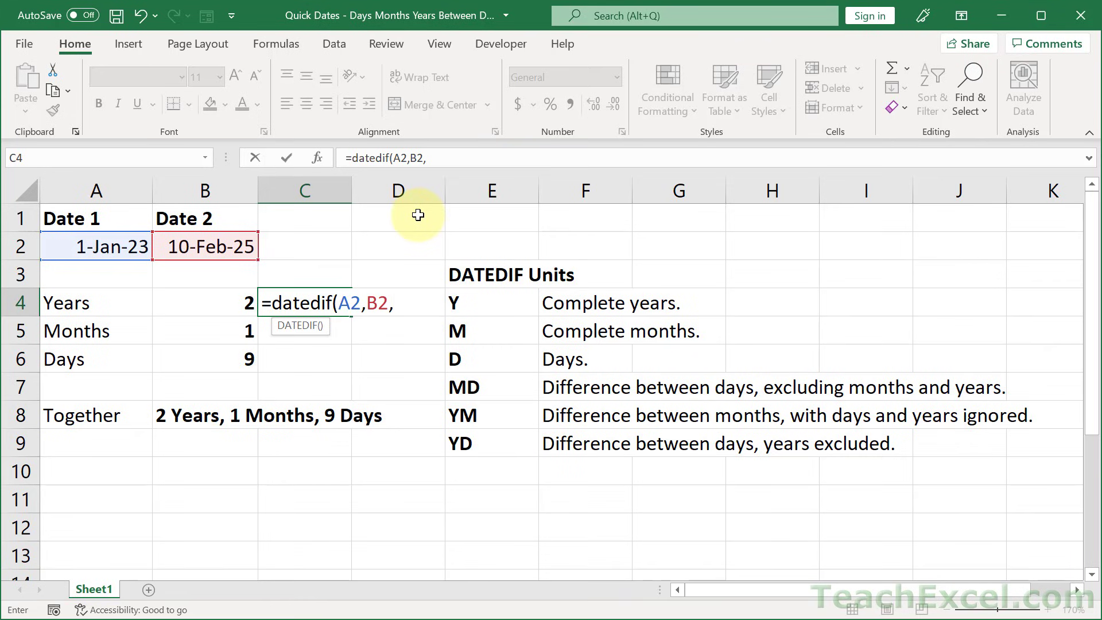
{"action": "type", "text": "\"Y\")"}
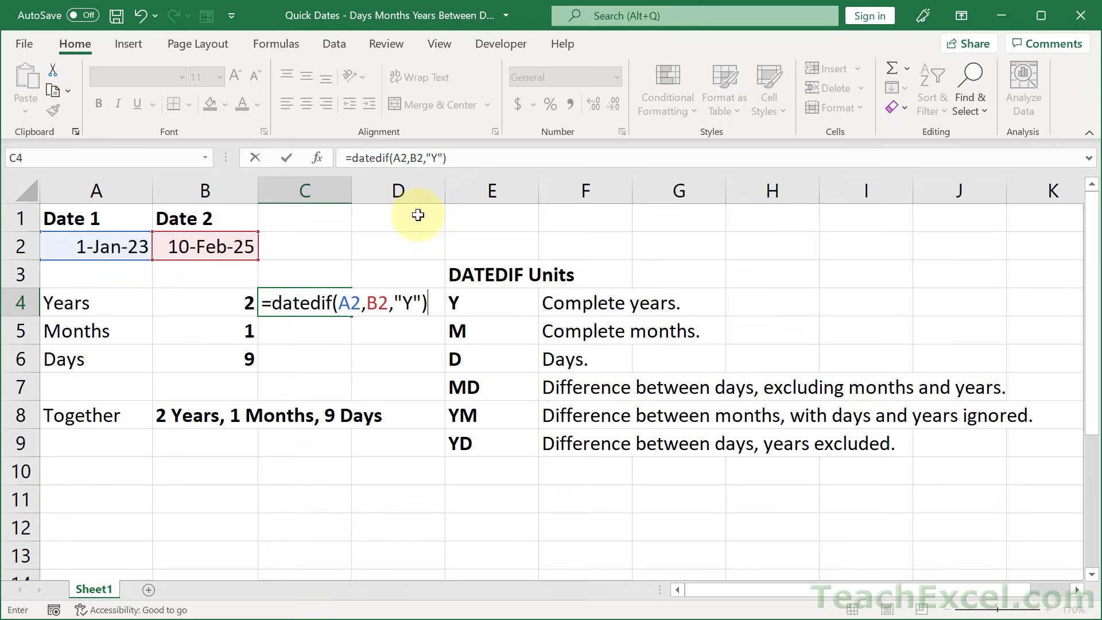
{"action": "key", "text": "Return"}
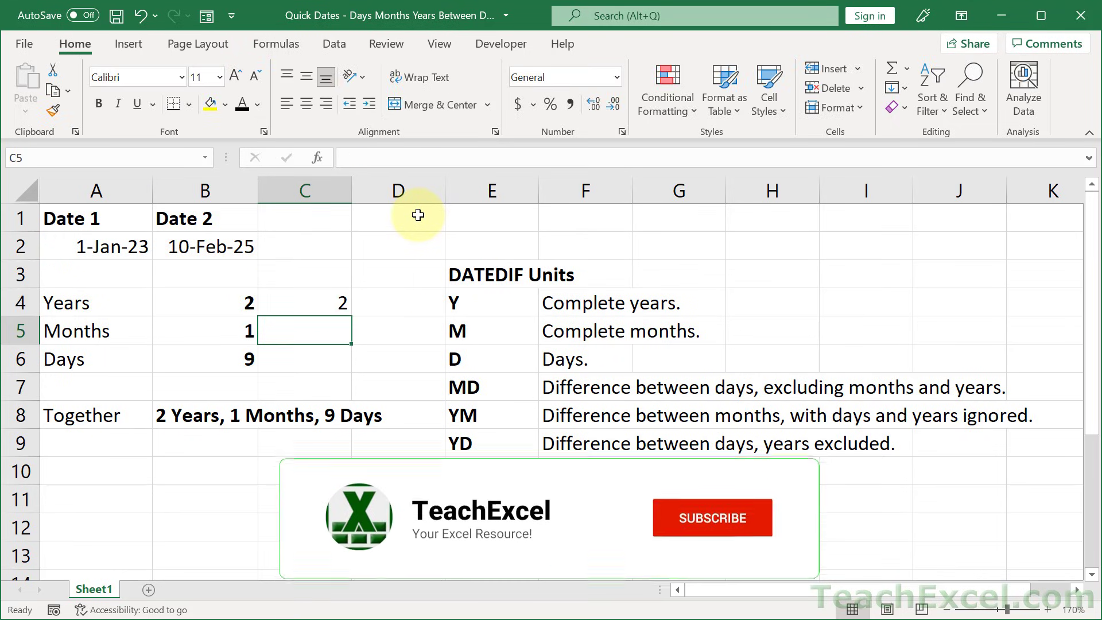
- Review the years formula in C4 without changing it
{"action": "left_click", "coordinate": [287, 300]}
{"action": "double_click", "coordinate": [285, 300]}
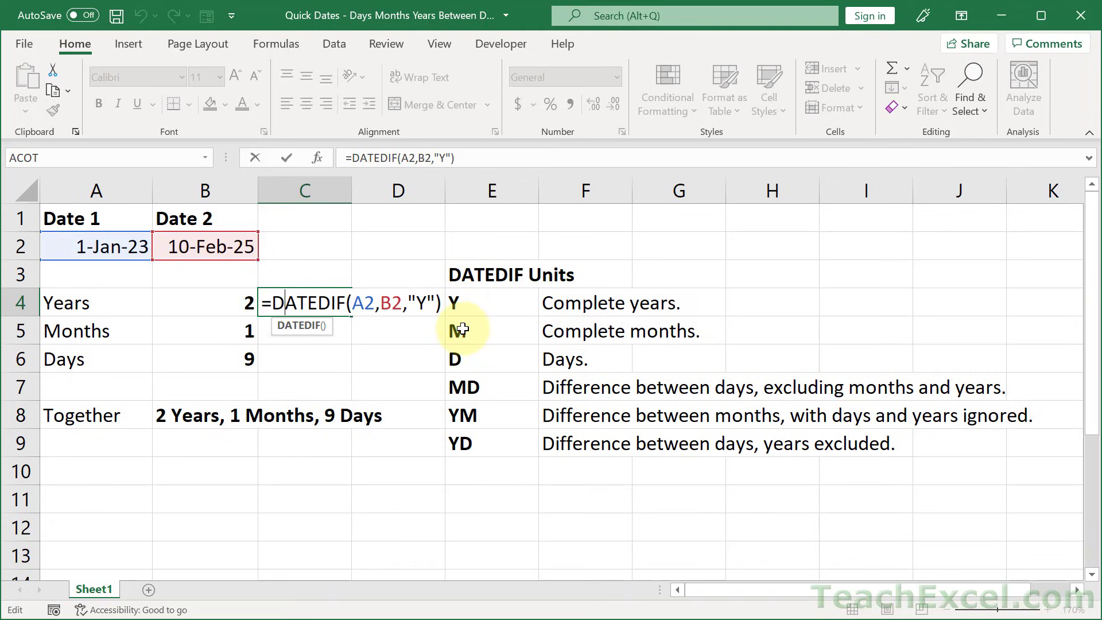
{"action": "key", "text": "Escape"}
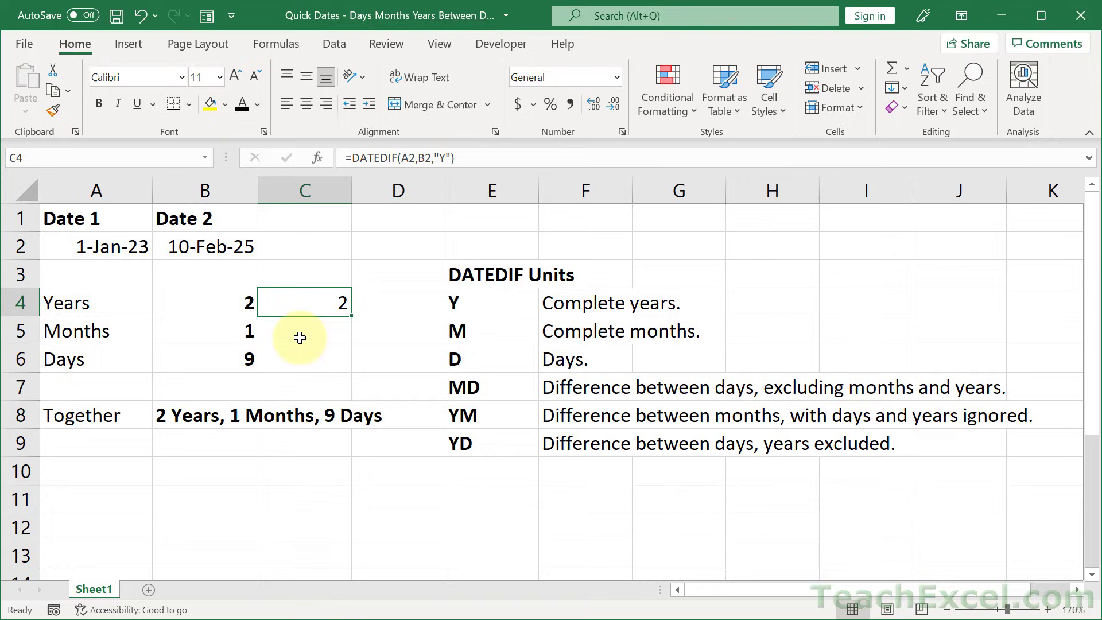
- Enter =DATEDIF(A2,B2,"M") in C5, returning 25 complete months
{"action": "left_click", "coordinate": [301, 335]}
{"action": "type", "text": "=d"}
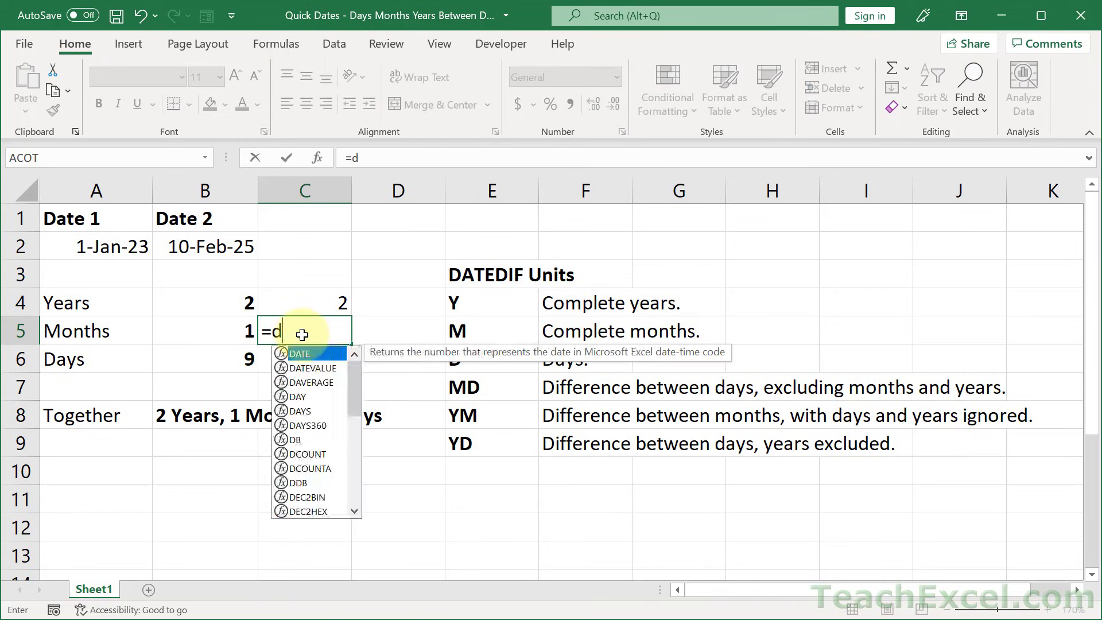
{"action": "type", "text": "atedif("}
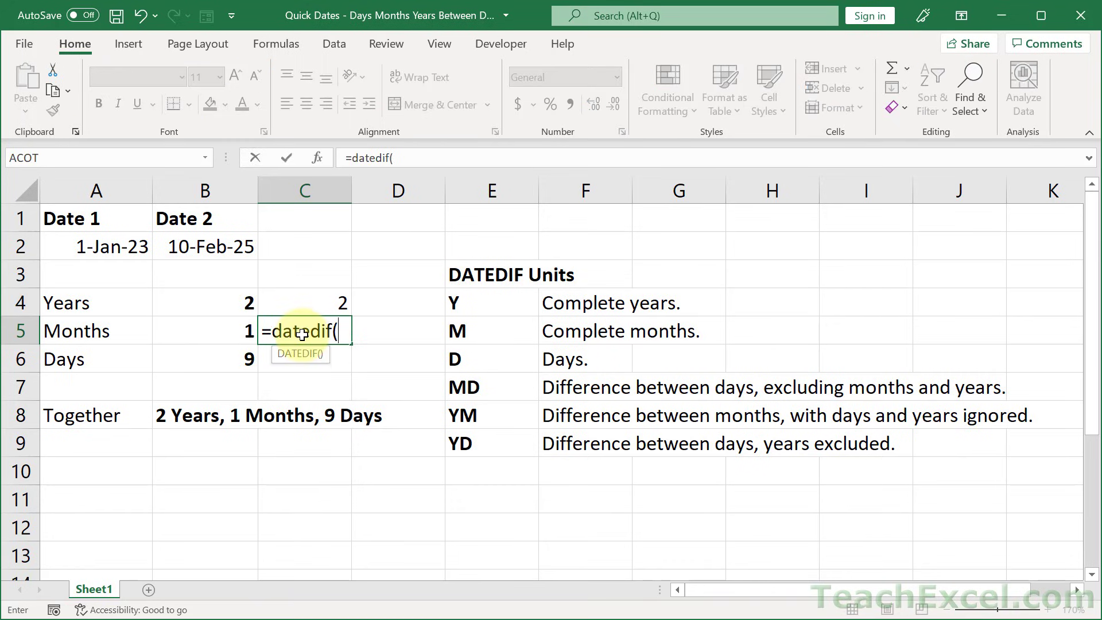
{"action": "left_click", "coordinate": [127, 245]}
{"action": "type", "text": ","}
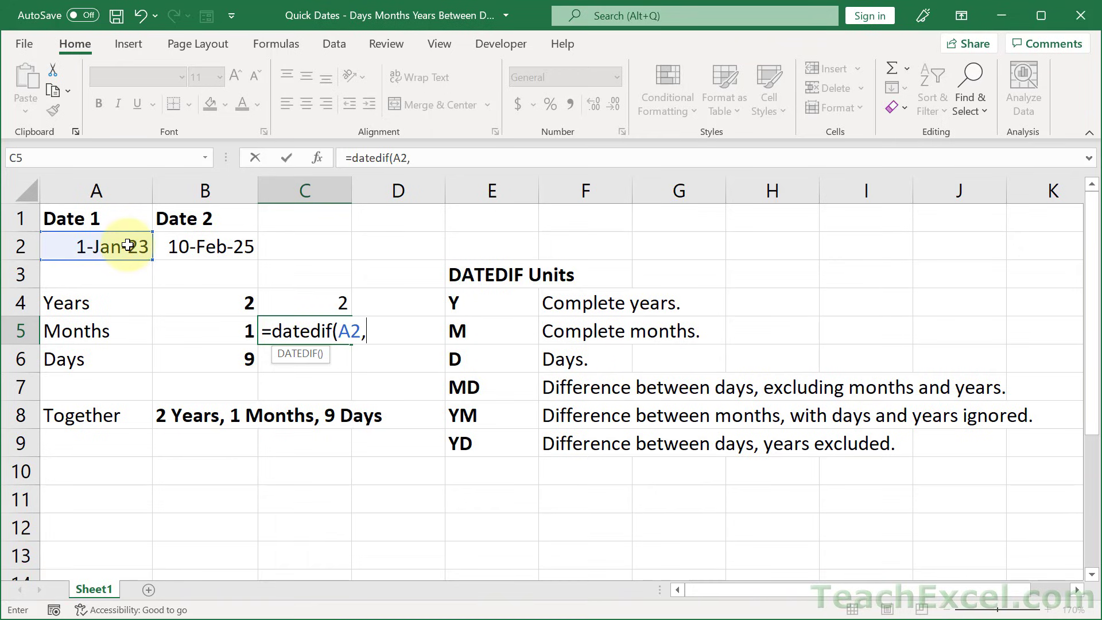
{"action": "left_click", "coordinate": [191, 246]}
{"action": "type", "text": ","}
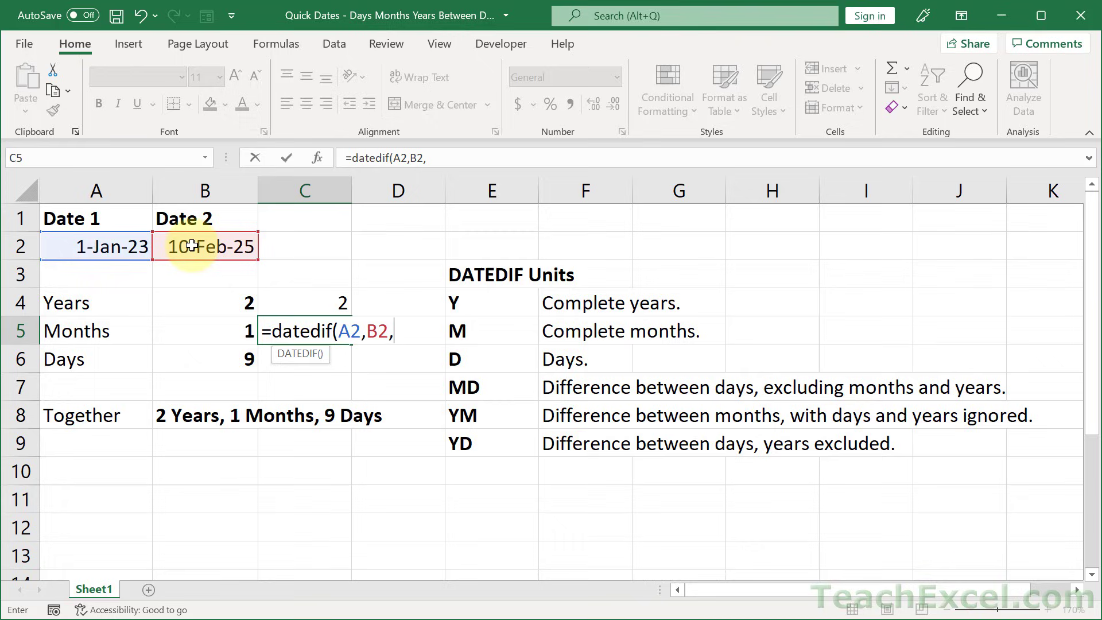
{"action": "type", "text": "\"M\""}
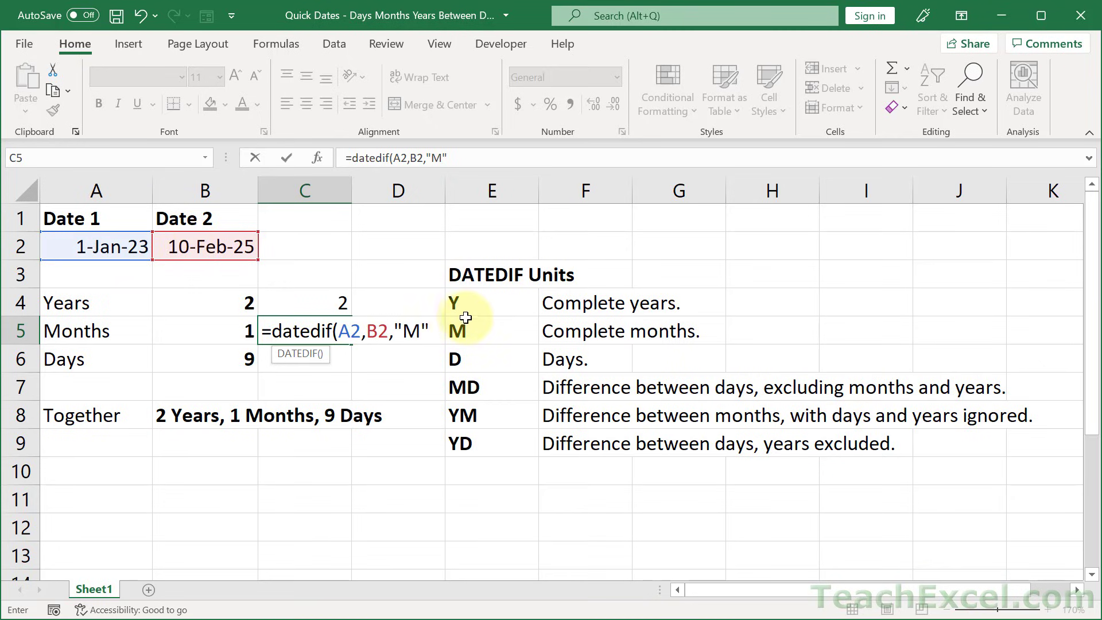
{"action": "type", "text": ")"}
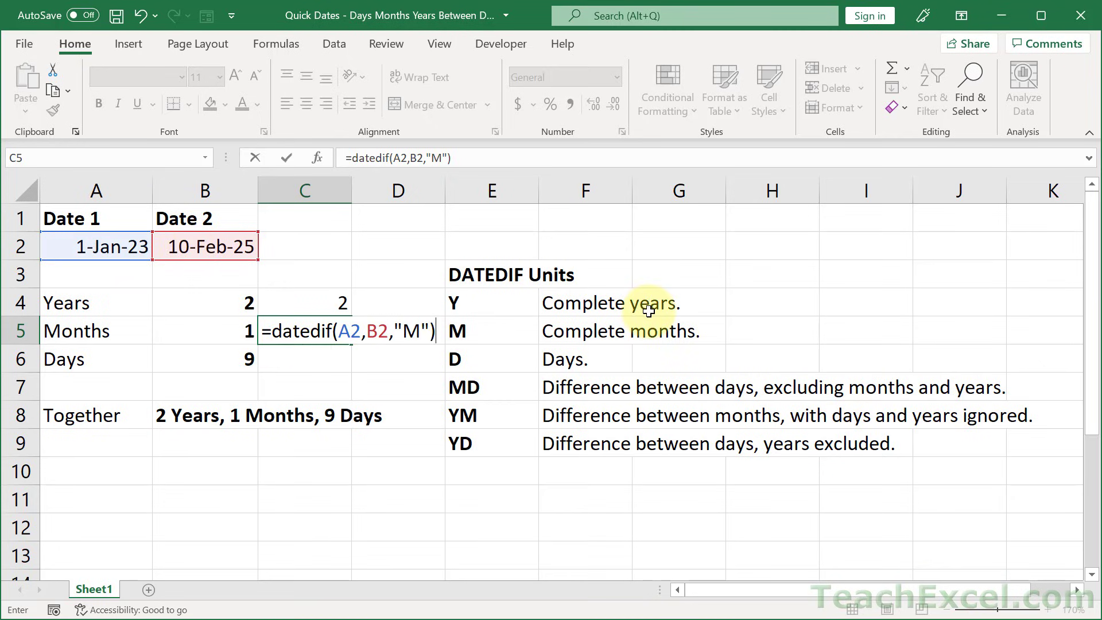
{"action": "key", "text": "Return"}
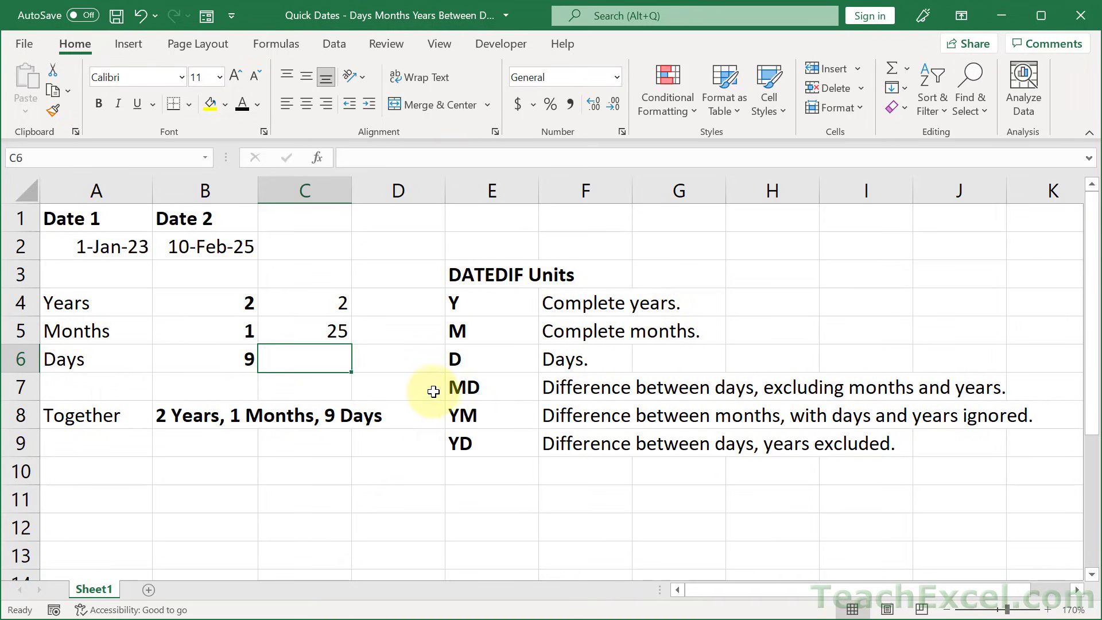
{"action": "left_click", "coordinate": [294, 332]}
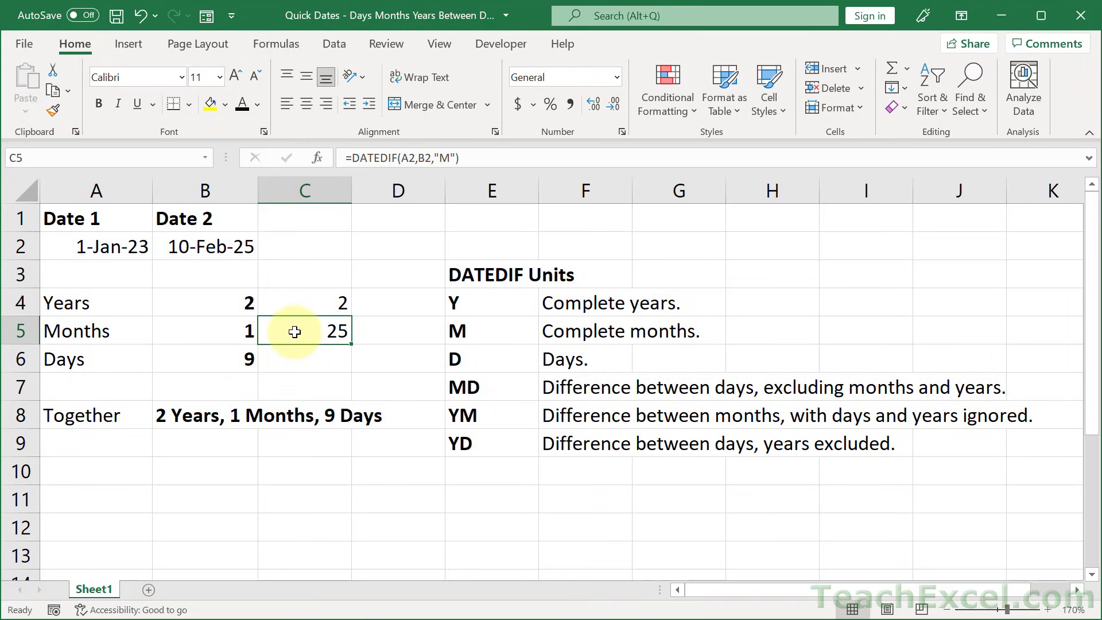
- Change Date 2 in B2 to 10-Feb-24
{"action": "double_click", "coordinate": [223, 246]}
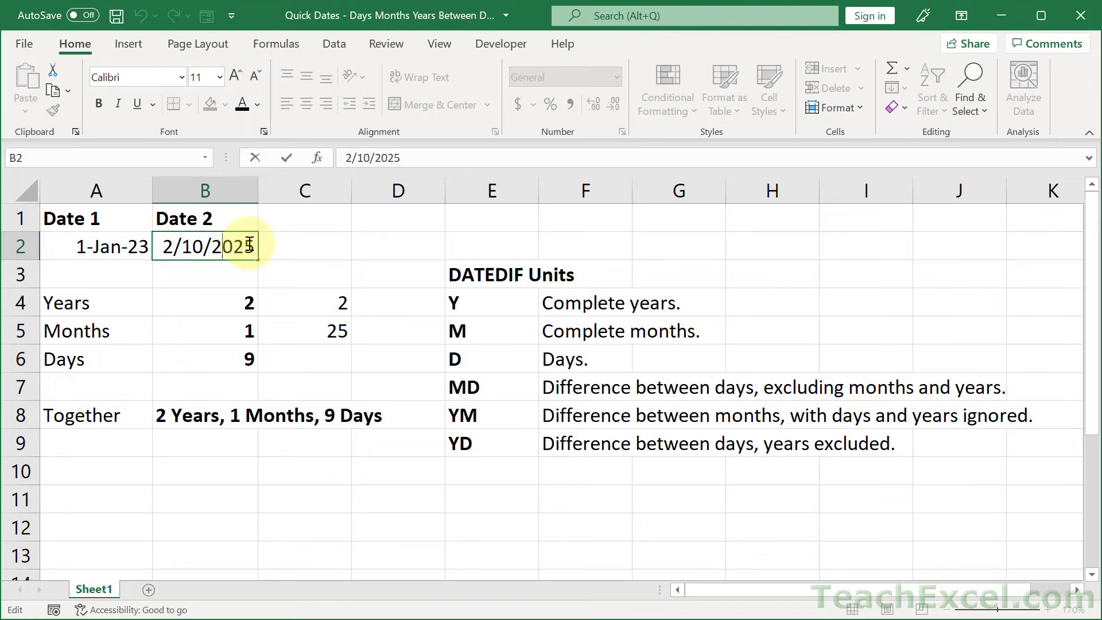
{"action": "left_click", "coordinate": [248, 244]}
{"action": "key", "text": "Delete"}
{"action": "type", "text": "4"}
{"action": "key", "text": "Return"}
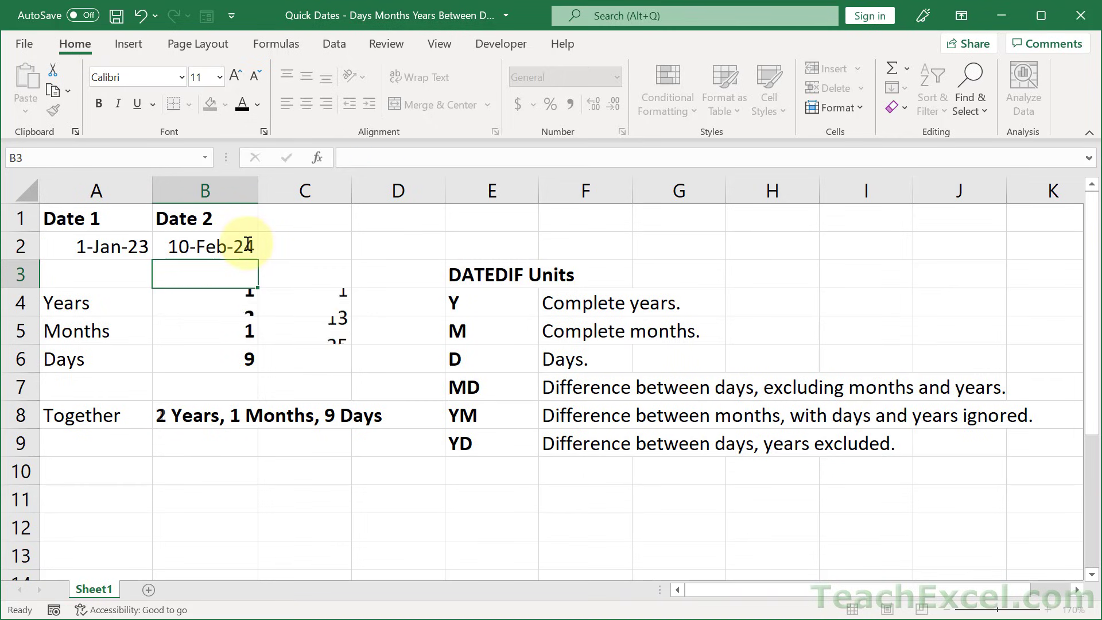
- Check that C4 now returns 1 year and C5 returns 13 months
{"action": "left_click", "coordinate": [337, 297]}
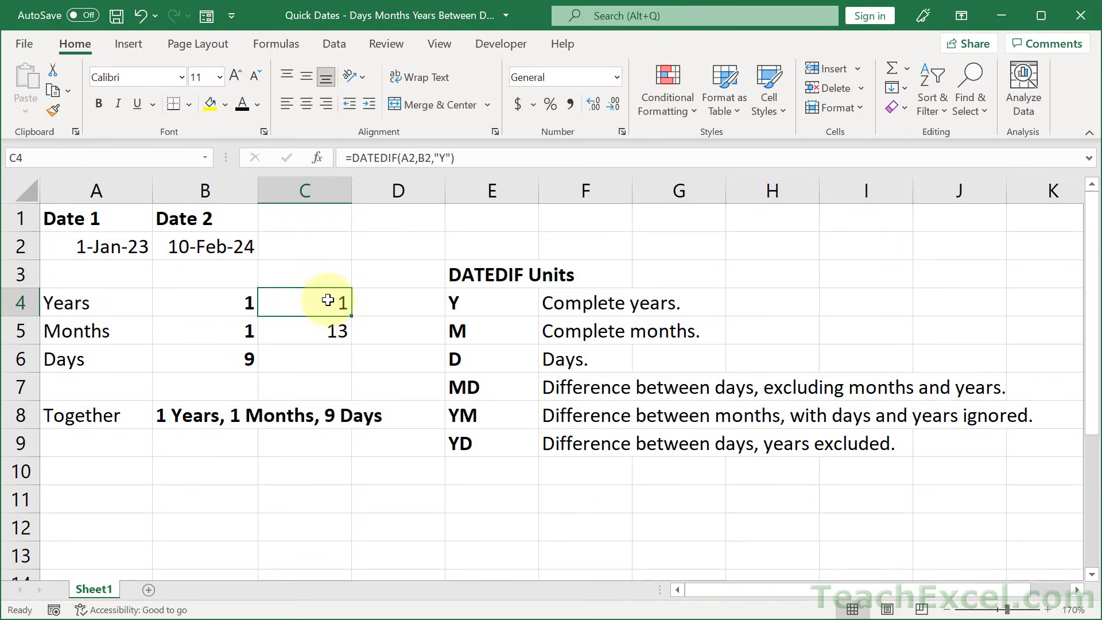
{"action": "left_click", "coordinate": [302, 330]}
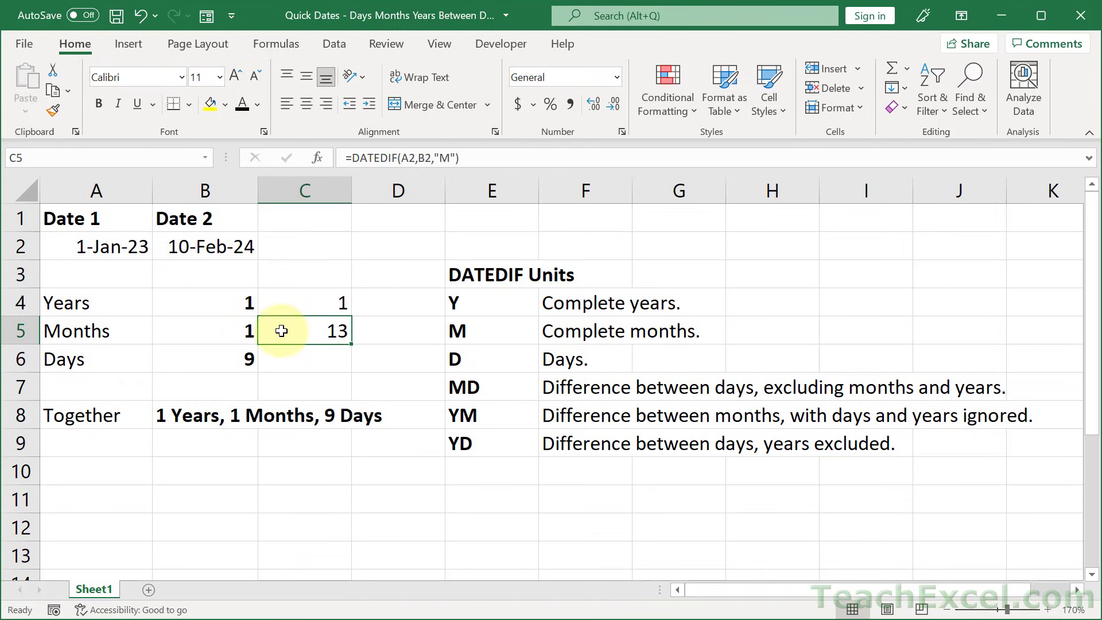
{"action": "left_click", "coordinate": [295, 301]}
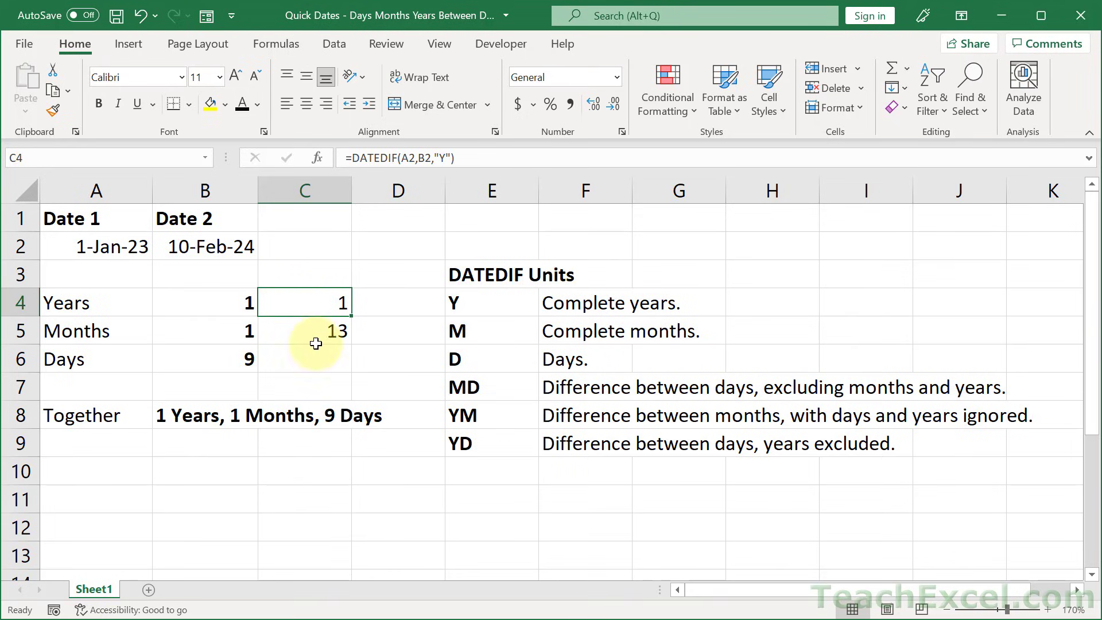
{"action": "left_click", "coordinate": [305, 329]}
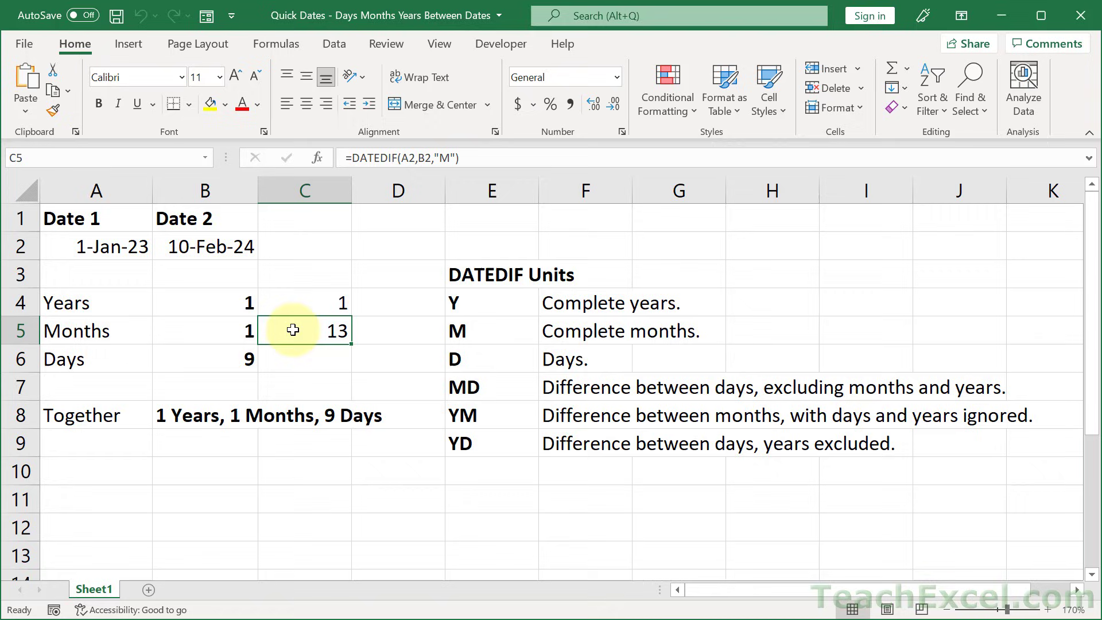
- Highlight the YM unit and its description in the DATEDIF Units table
{"action": "left_click", "coordinate": [480, 419]}
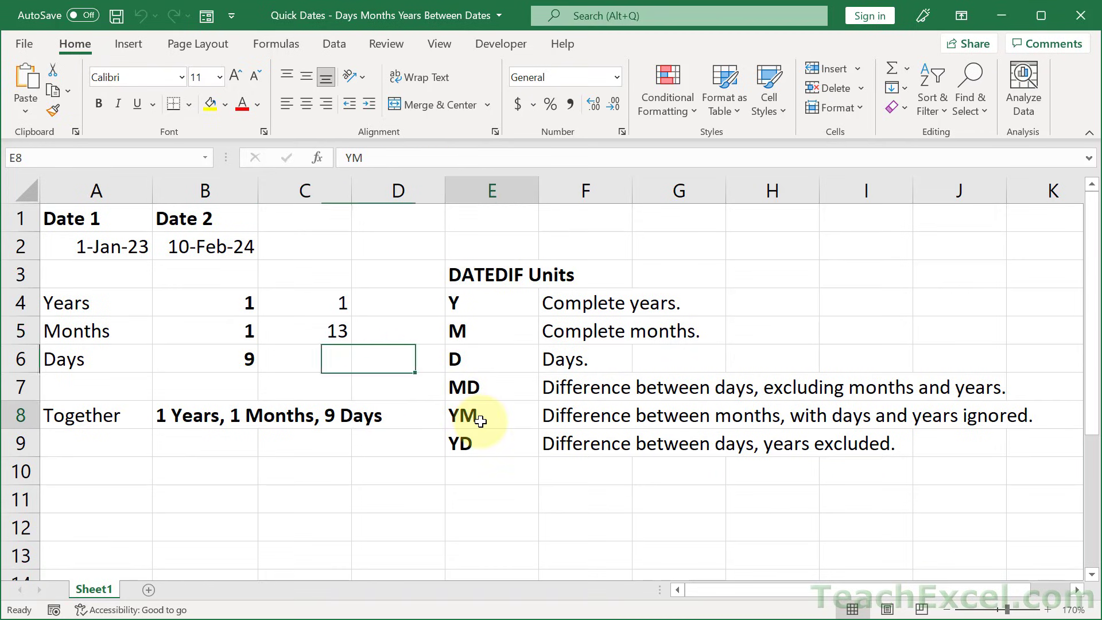
{"action": "left_click_drag", "start_coordinate": [480, 419], "coordinate": [1008, 411]}
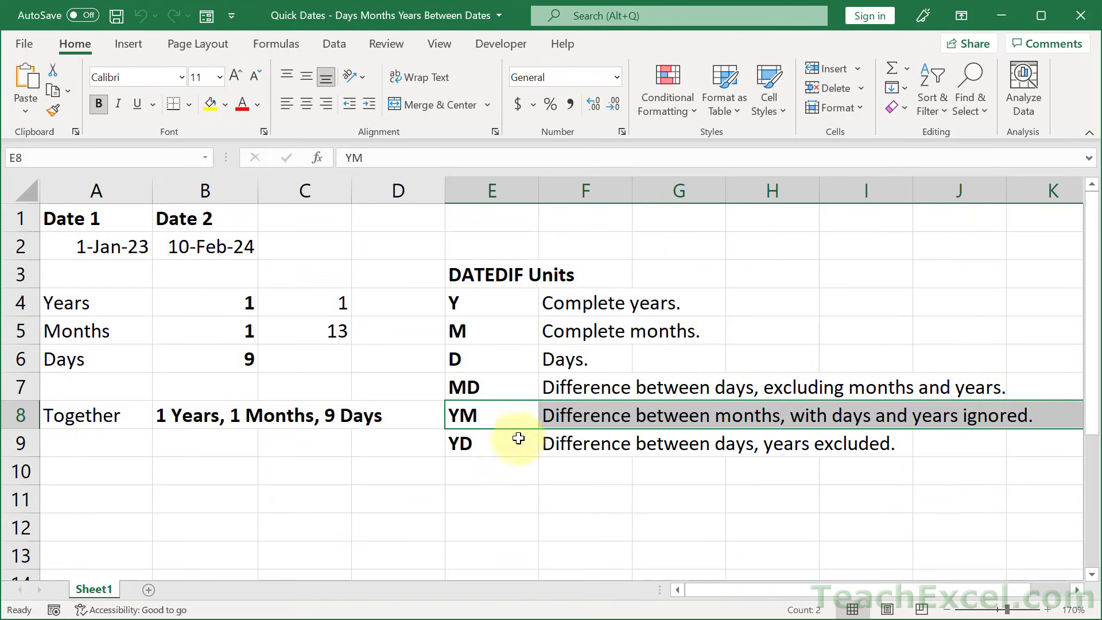
{"action": "left_click", "coordinate": [482, 415]}
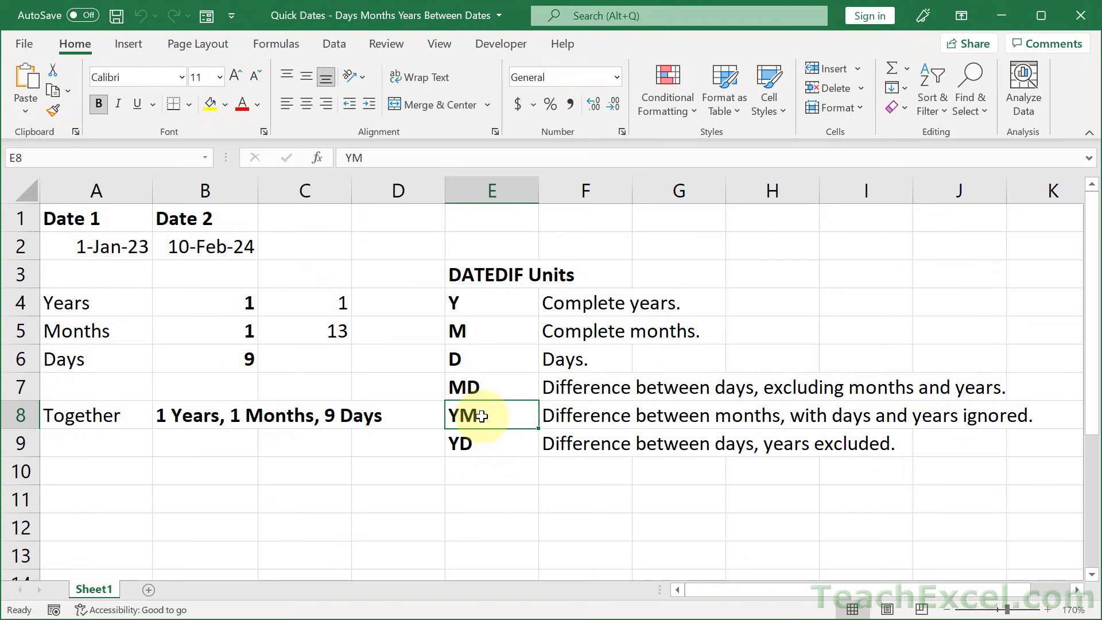
- Change C5's unit from "M" to "YM" so it returns 1 month, then compare with C4
{"action": "left_click", "coordinate": [290, 324]}
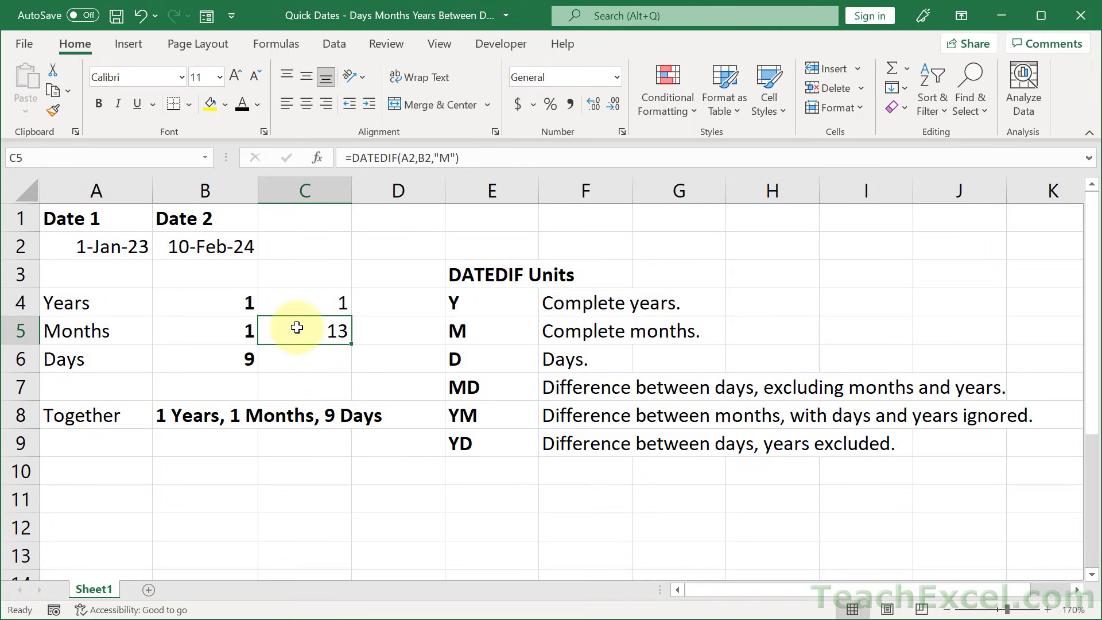
{"action": "double_click", "coordinate": [297, 327]}
{"action": "left_click", "coordinate": [428, 331]}
{"action": "type", "text": "Y"}
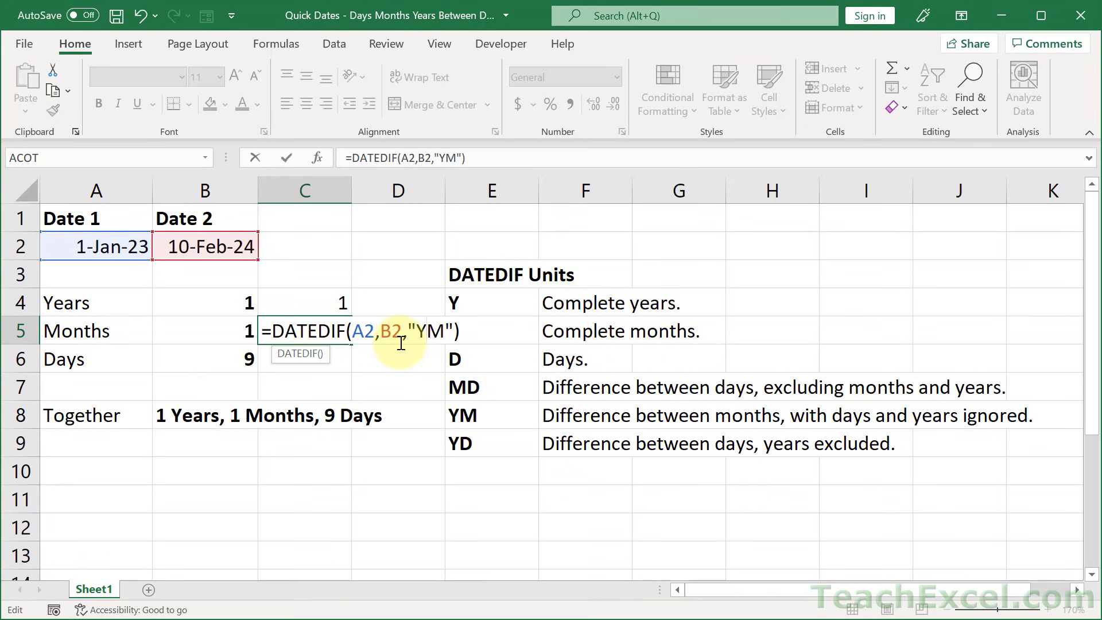
{"action": "key", "text": "Return"}
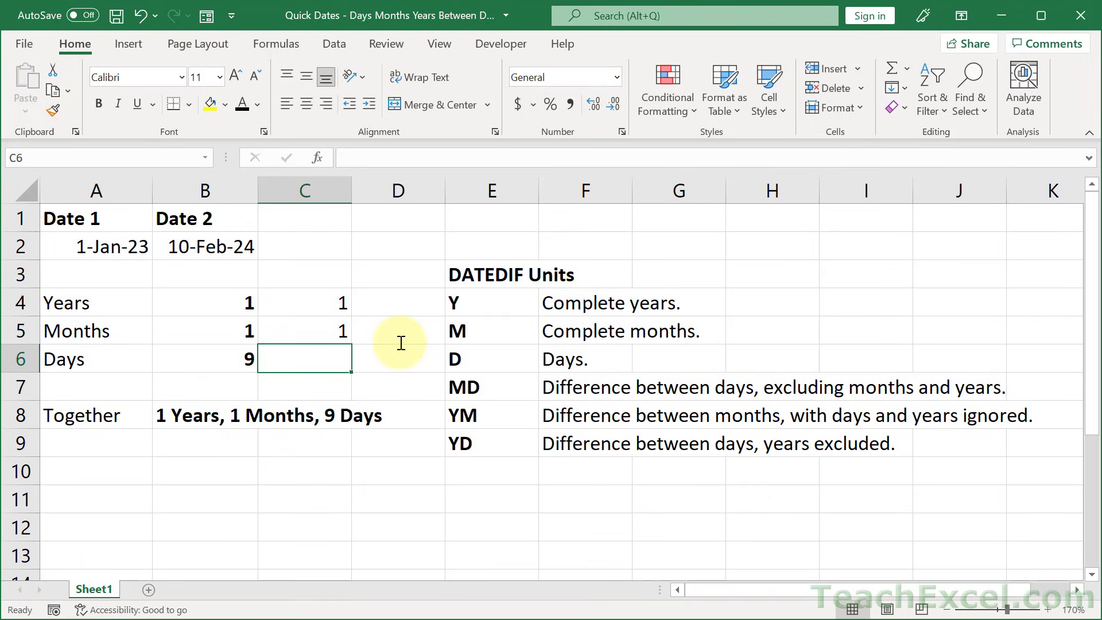
{"action": "left_click", "coordinate": [313, 332]}
{"action": "left_click", "coordinate": [302, 304]}
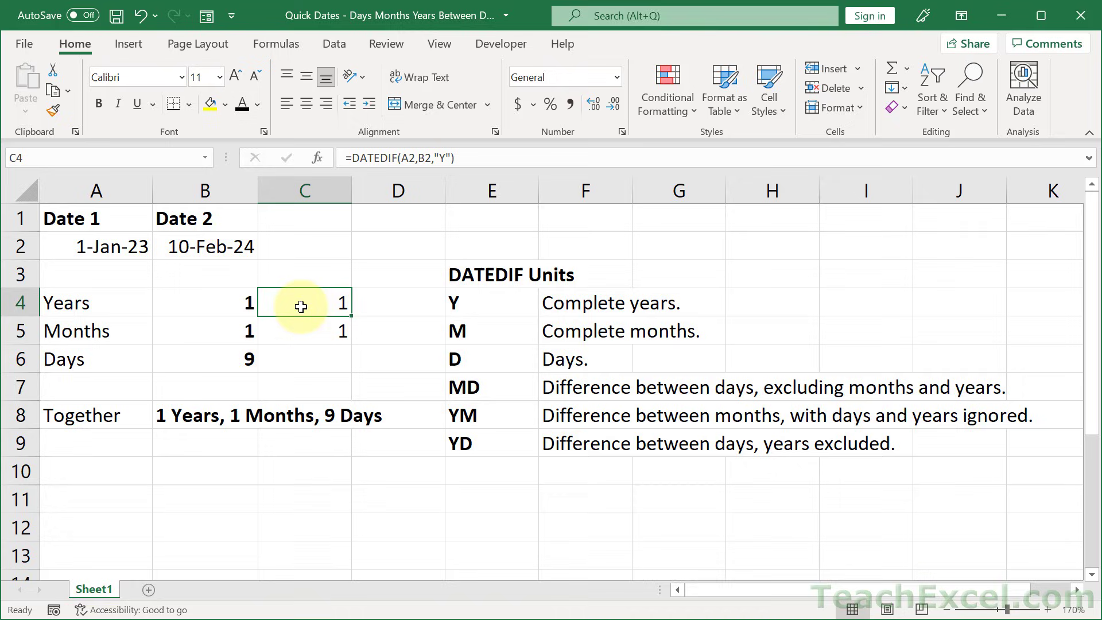
{"action": "left_click", "coordinate": [298, 331]}
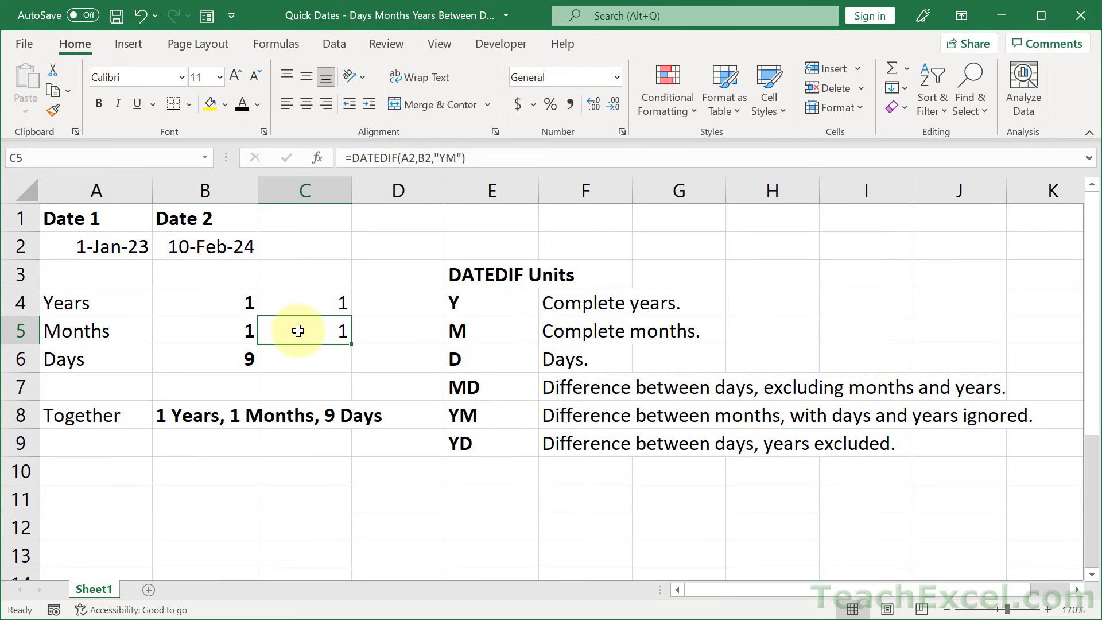
- Enter =DATEDIF(A2,B2,"D") in C6 to get the total days
{"action": "left_click", "coordinate": [296, 360]}
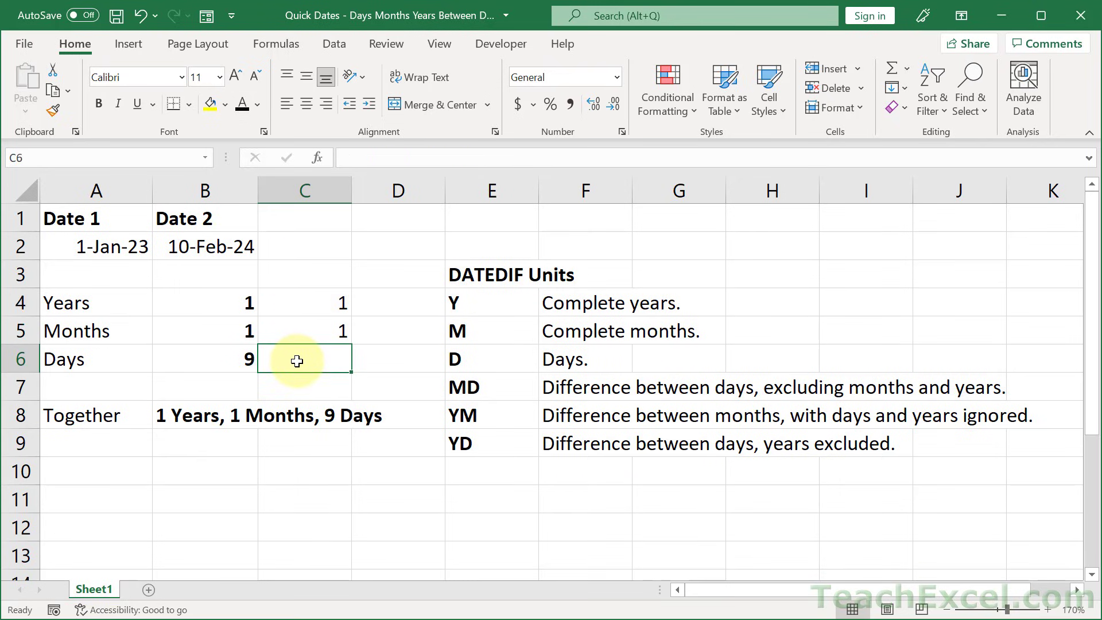
{"action": "type", "text": "=date"}
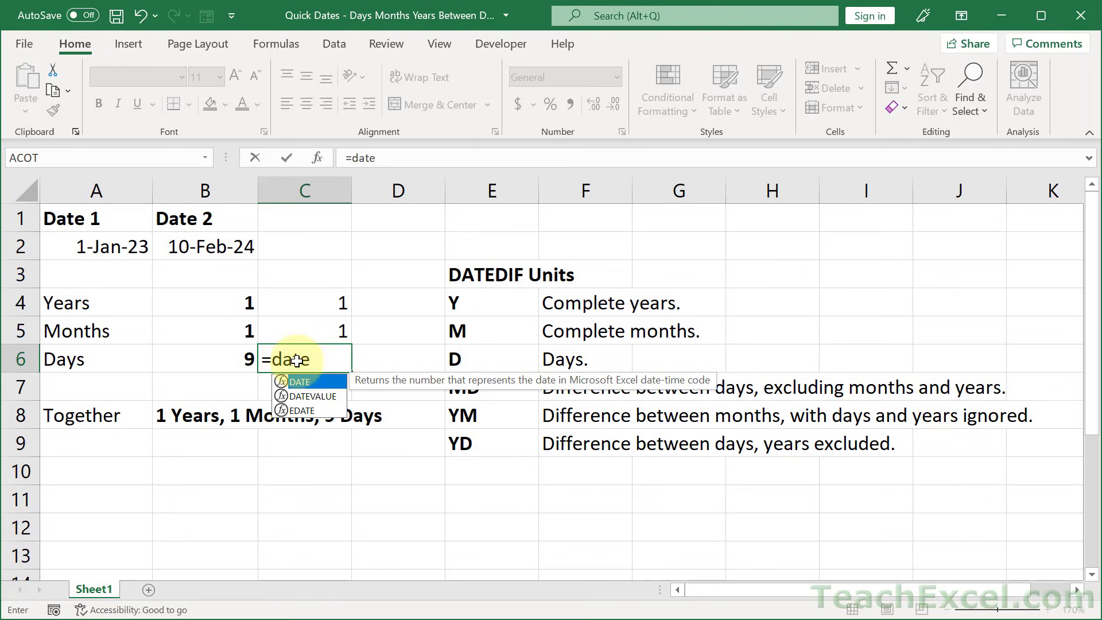
{"action": "type", "text": "dif("}
{"action": "left_click", "coordinate": [110, 244]}
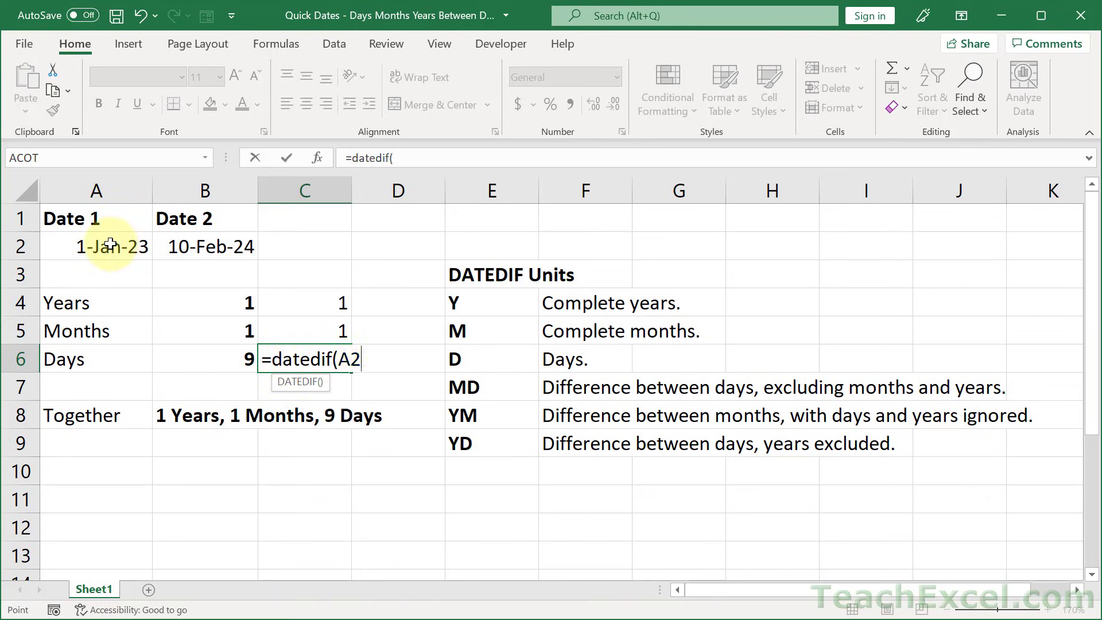
{"action": "type", "text": ","}
{"action": "left_click", "coordinate": [218, 246]}
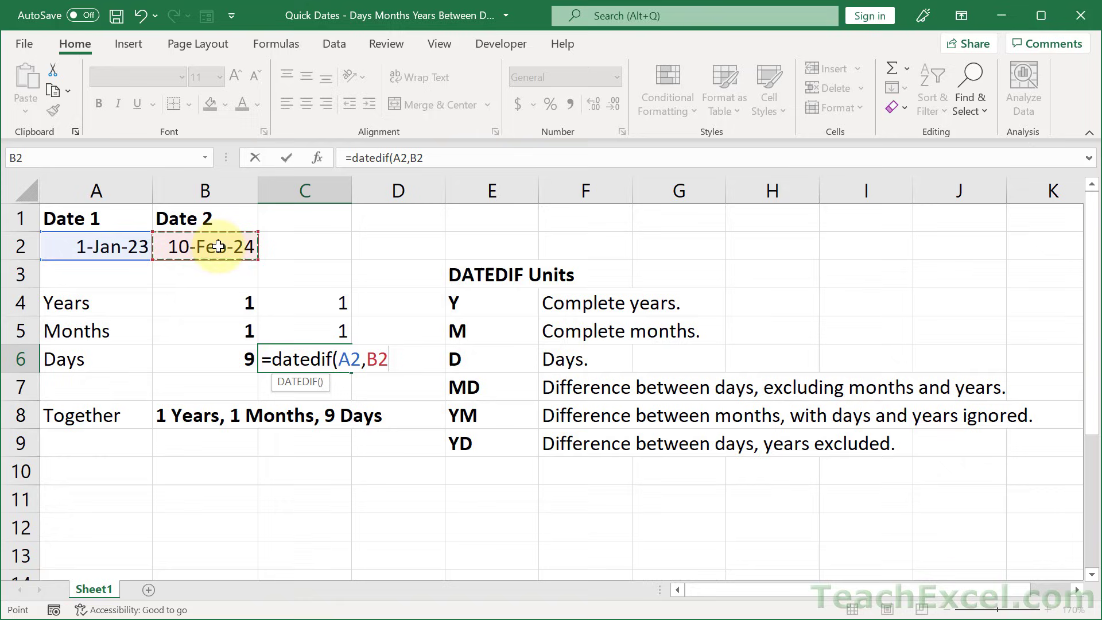
{"action": "type", "text": ","}
{"action": "type", "text": "\"D\")"}
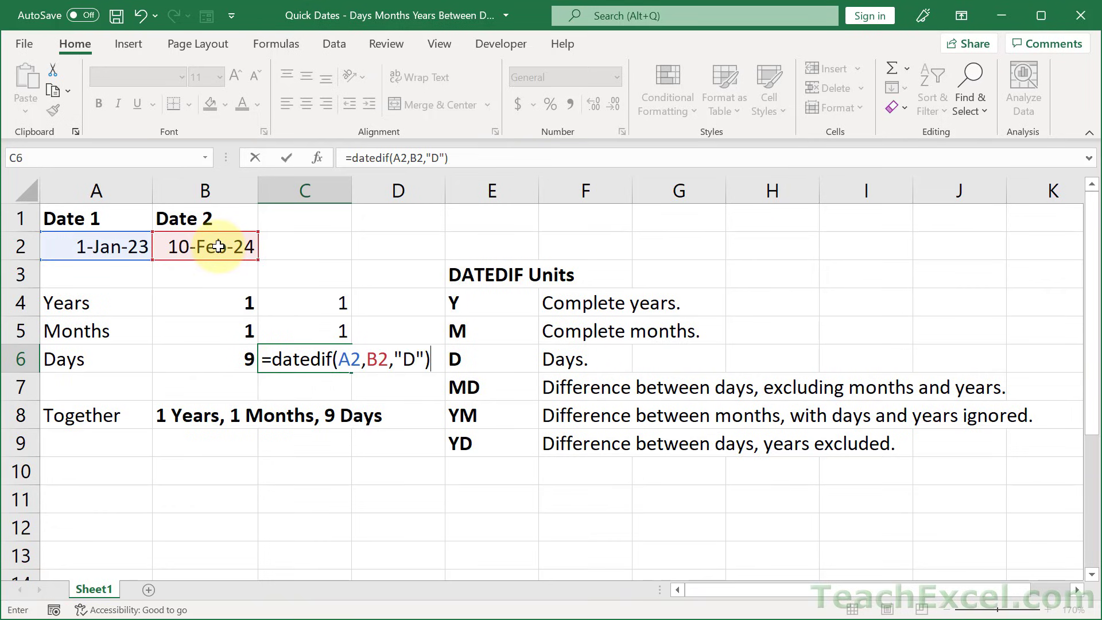
{"action": "key", "text": "ctrl+Return"}
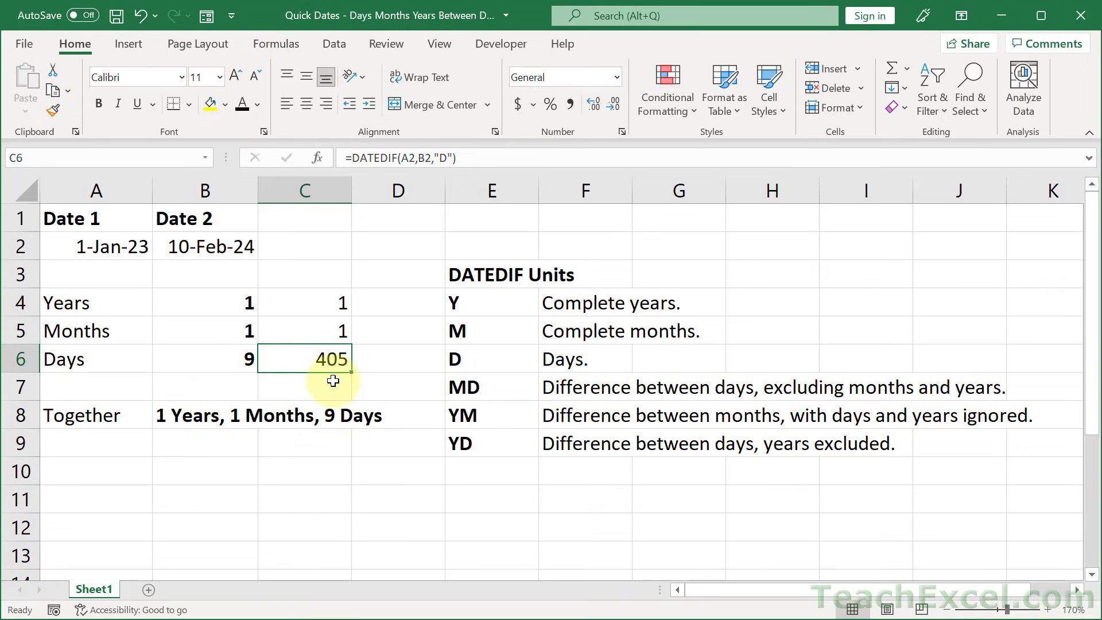
- Change C6's DATEDIF unit to "YD"
{"action": "double_click", "coordinate": [303, 359]}
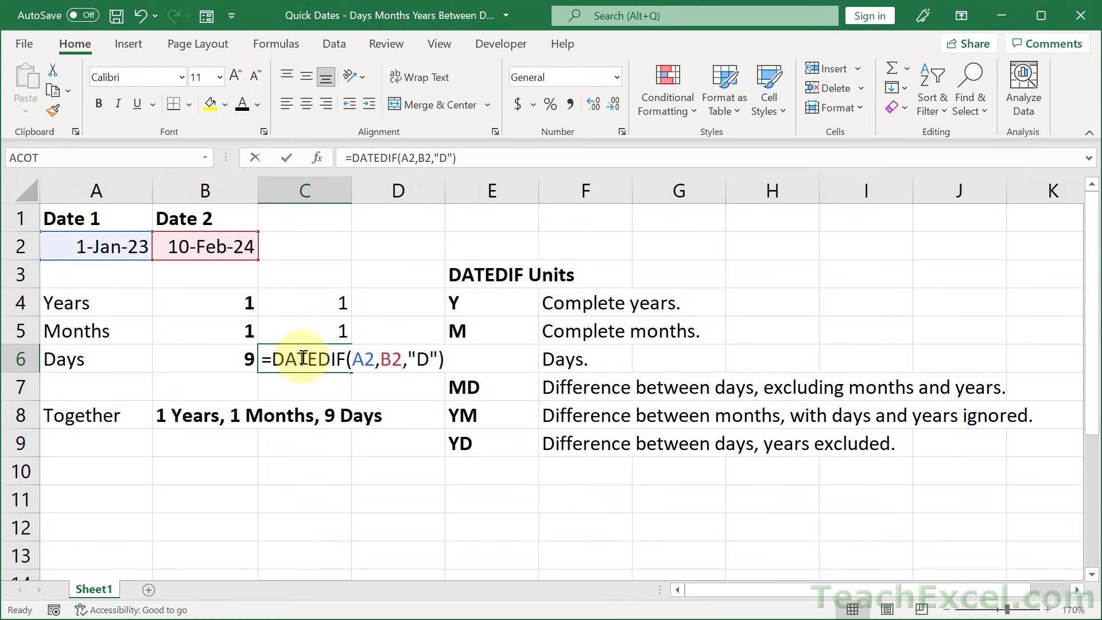
{"action": "left_click", "coordinate": [418, 359]}
{"action": "type", "text": "Y"}
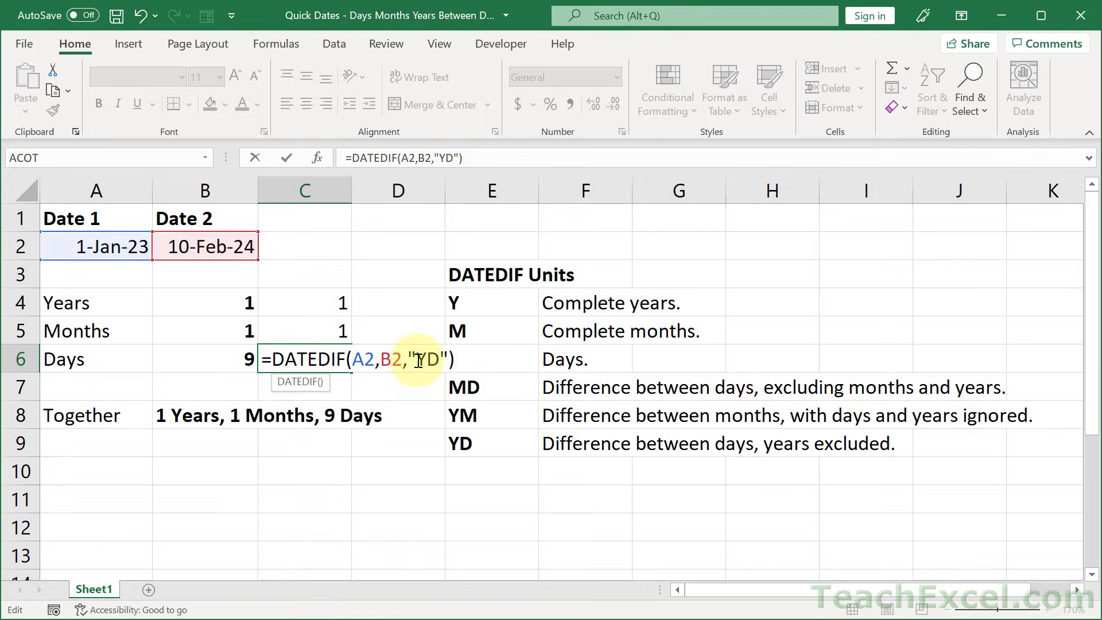
{"action": "key", "text": "Return"}
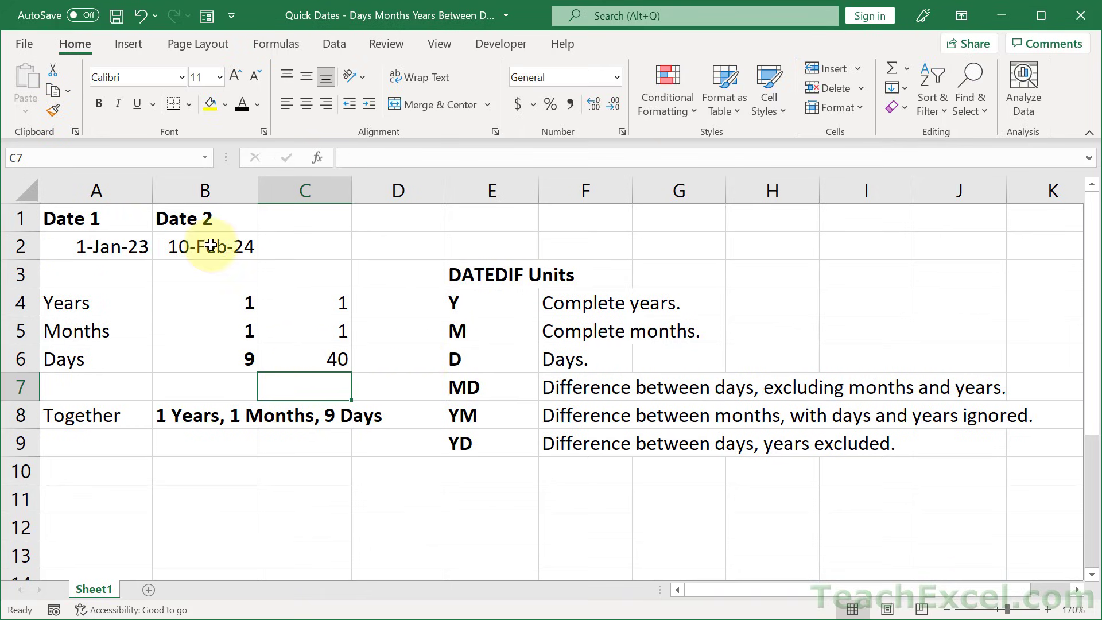
- Change C6's unit to "MD" so it returns 9 leftover days
{"action": "double_click", "coordinate": [299, 356]}
{"action": "left_click", "coordinate": [416, 360]}
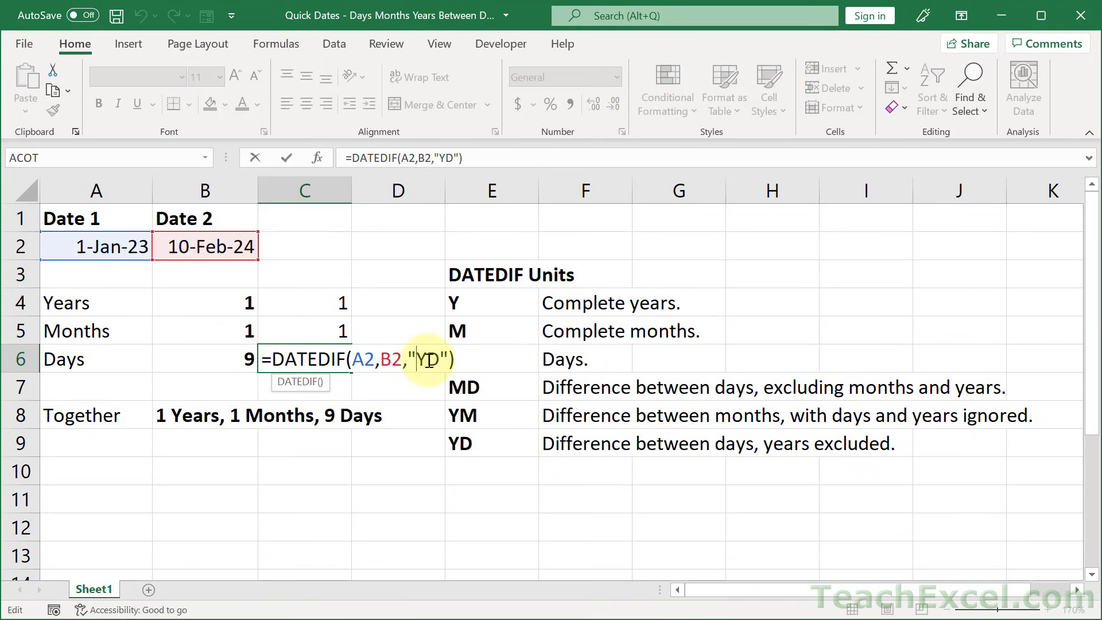
{"action": "key", "text": "Delete"}
{"action": "type", "text": "M"}
{"action": "left_click", "coordinate": [449, 361]}
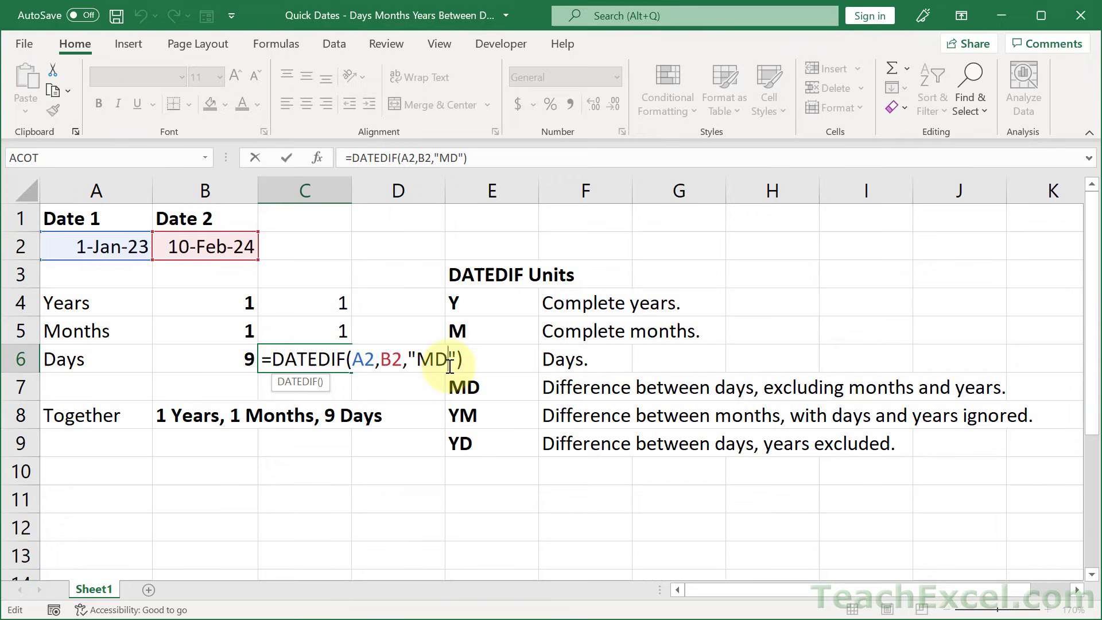
{"action": "key", "text": "Return"}
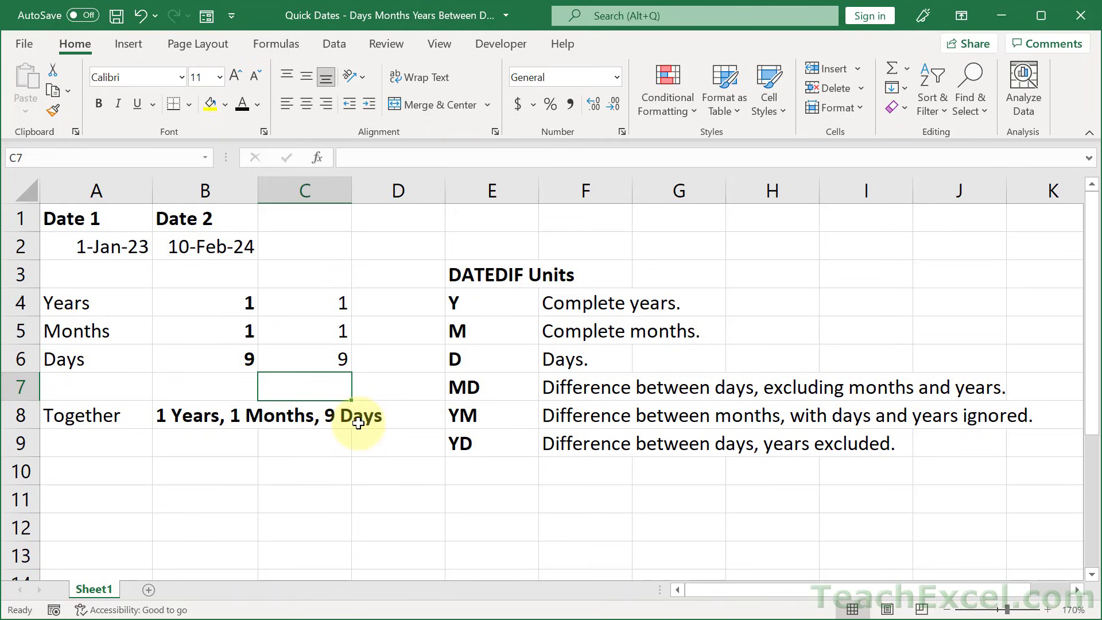
- Copy the years DATEDIF formula text from C4
{"action": "double_click", "coordinate": [308, 297]}
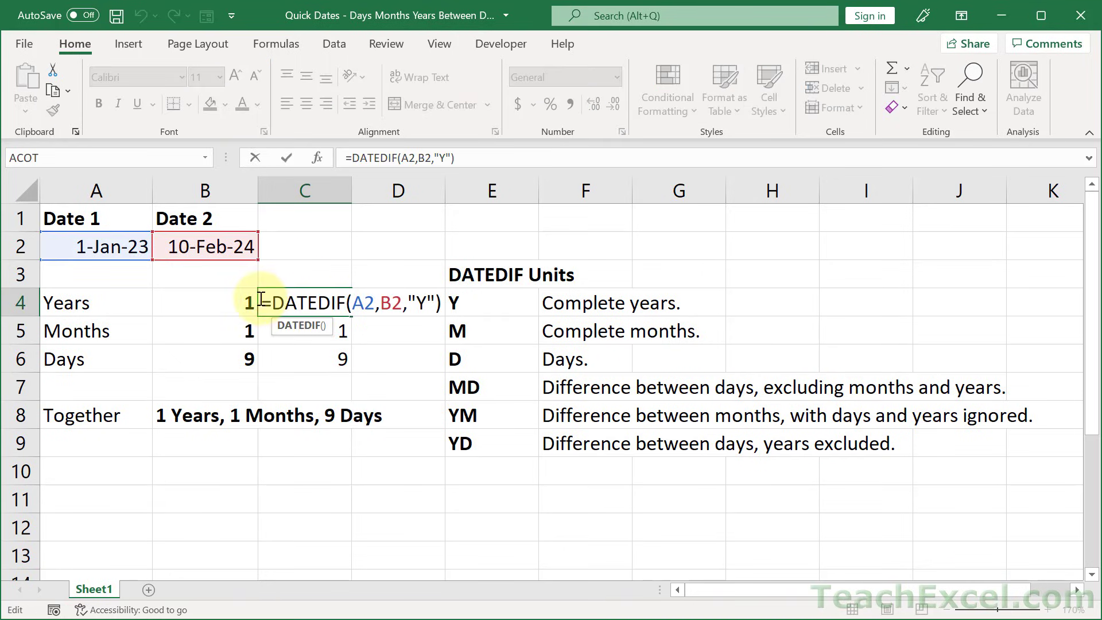
{"action": "left_click_drag", "start_coordinate": [261, 298], "coordinate": [475, 293]}
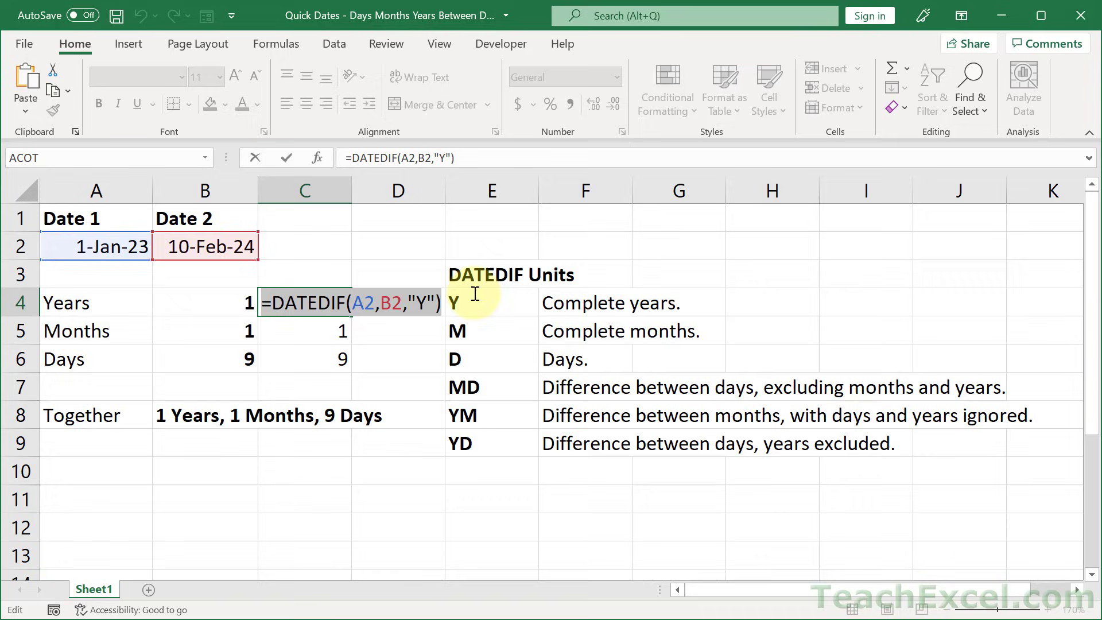
{"action": "key", "text": "ctrl+c"}
{"action": "key", "text": "Escape"}
- Paste it into B9 with & " Years" appended, displaying 1 Years
{"action": "double_click", "coordinate": [177, 444]}
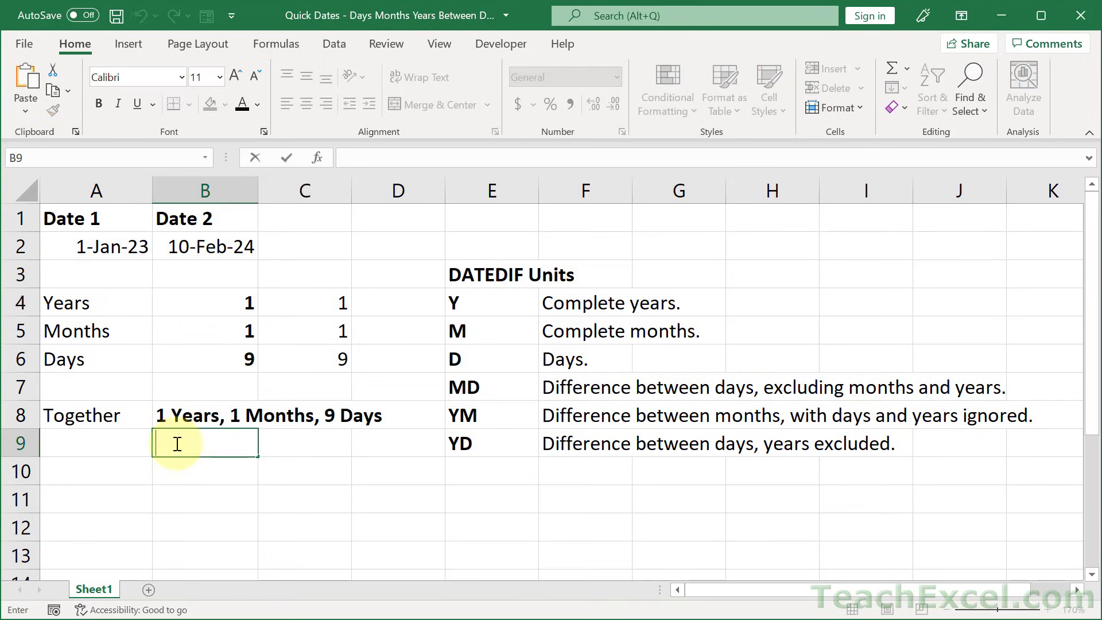
{"action": "key", "text": "ctrl+v"}
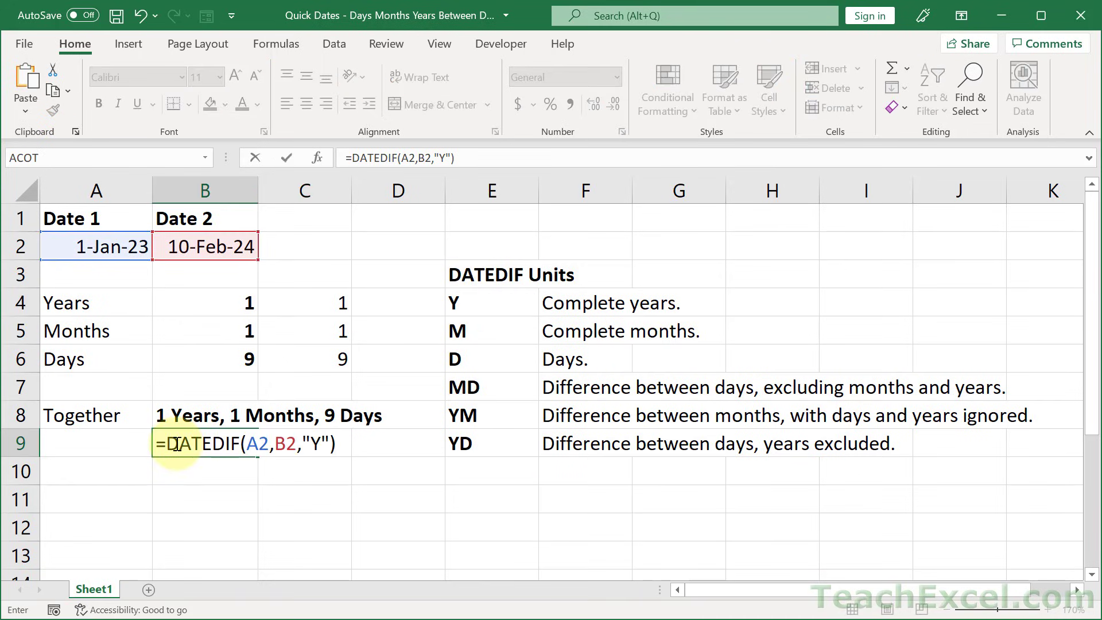
{"action": "type", "text": "& \"Years"}
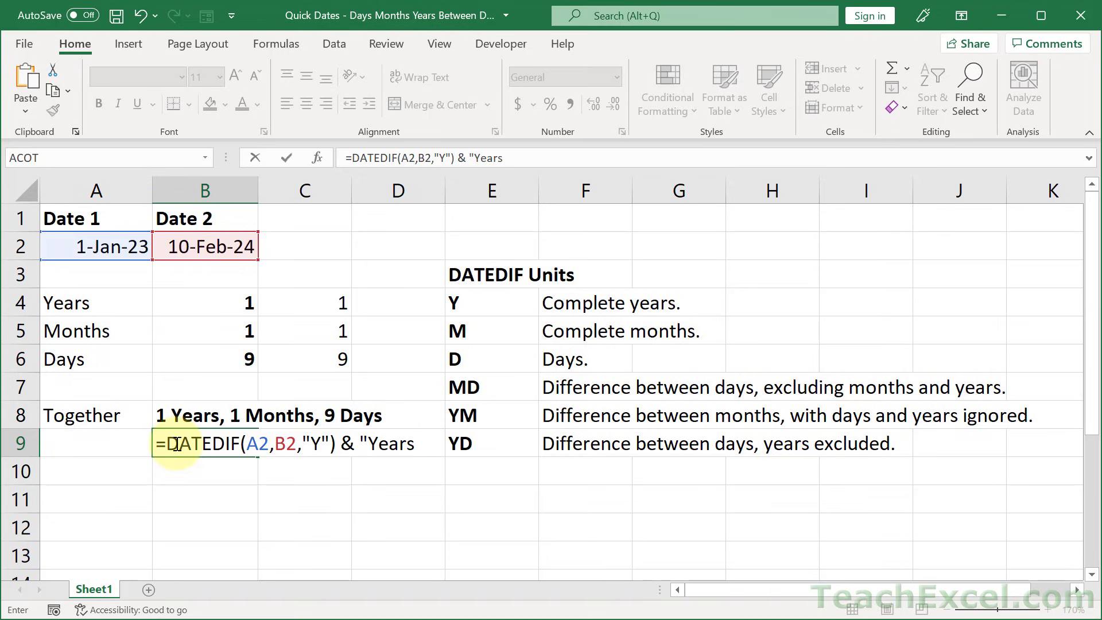
{"action": "type", "text": "\""}
{"action": "key", "text": "ctrl+Return"}
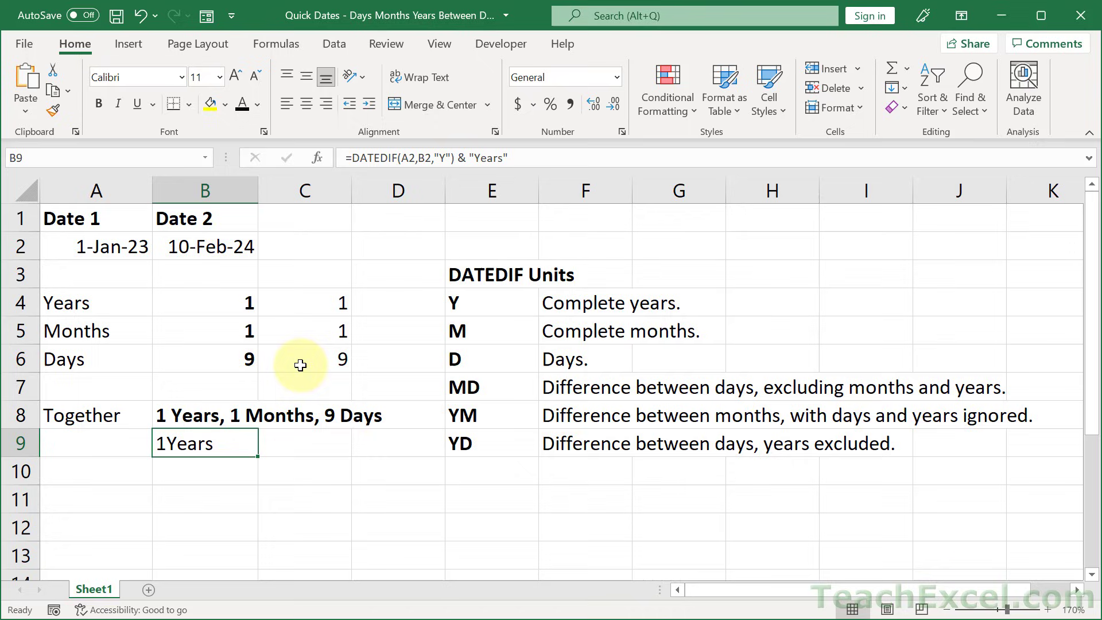
{"action": "double_click", "coordinate": [193, 438]}
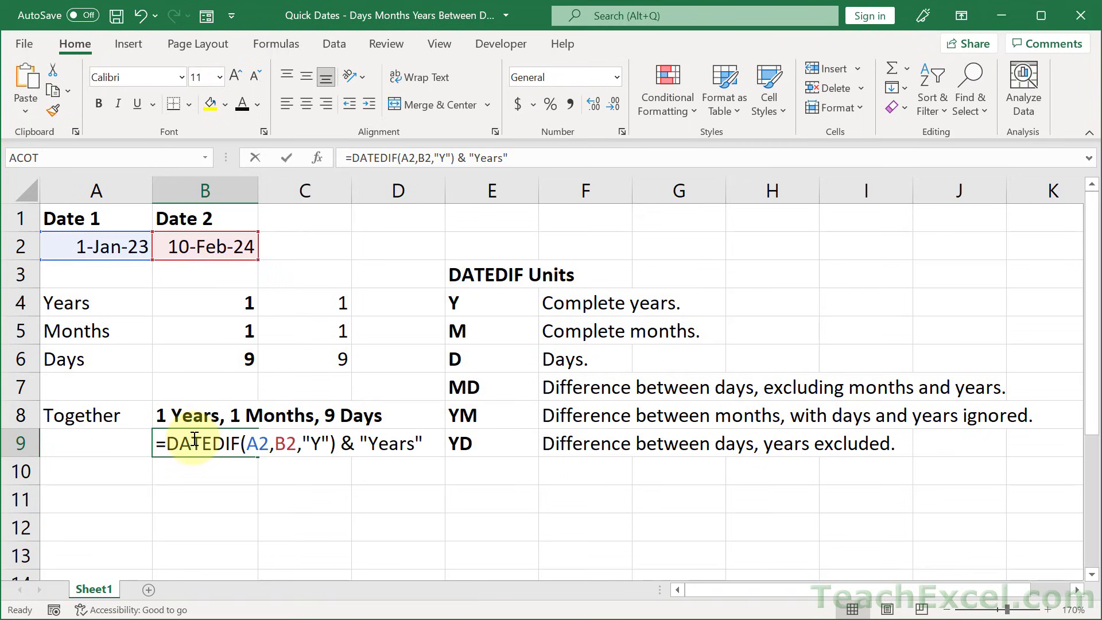
{"action": "left_click", "coordinate": [370, 441]}
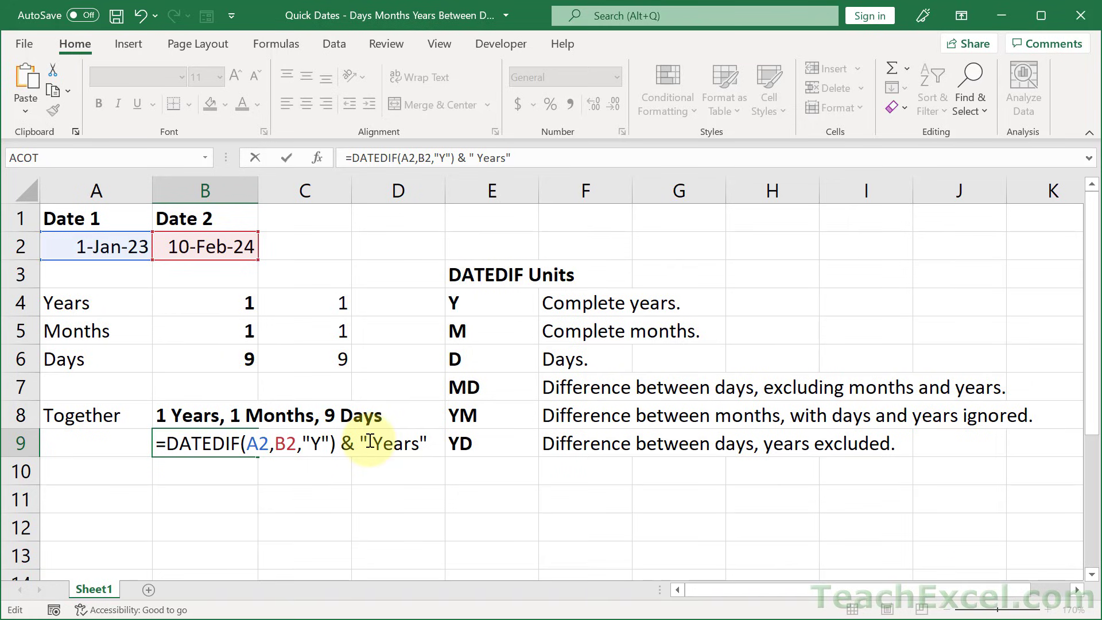
{"action": "key", "text": "ctrl+Return"}
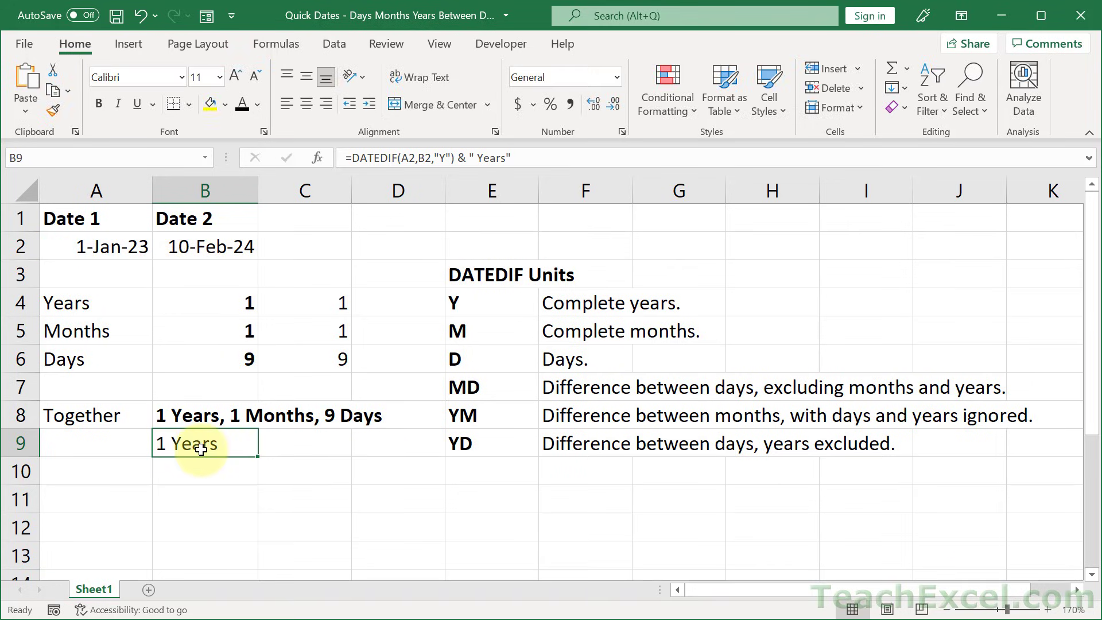
- Review the DATEDIF calculation in C5 without changing it
{"action": "double_click", "coordinate": [312, 329]}
{"action": "left_click_drag", "start_coordinate": [272, 331], "coordinate": [478, 321]}
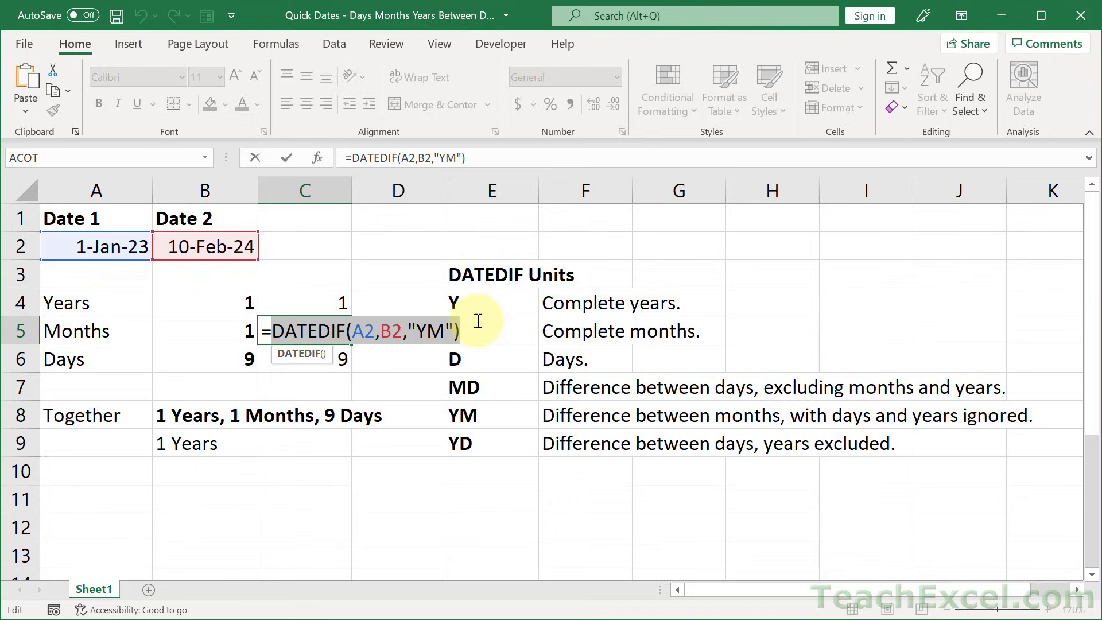
{"action": "key", "text": "Escape"}
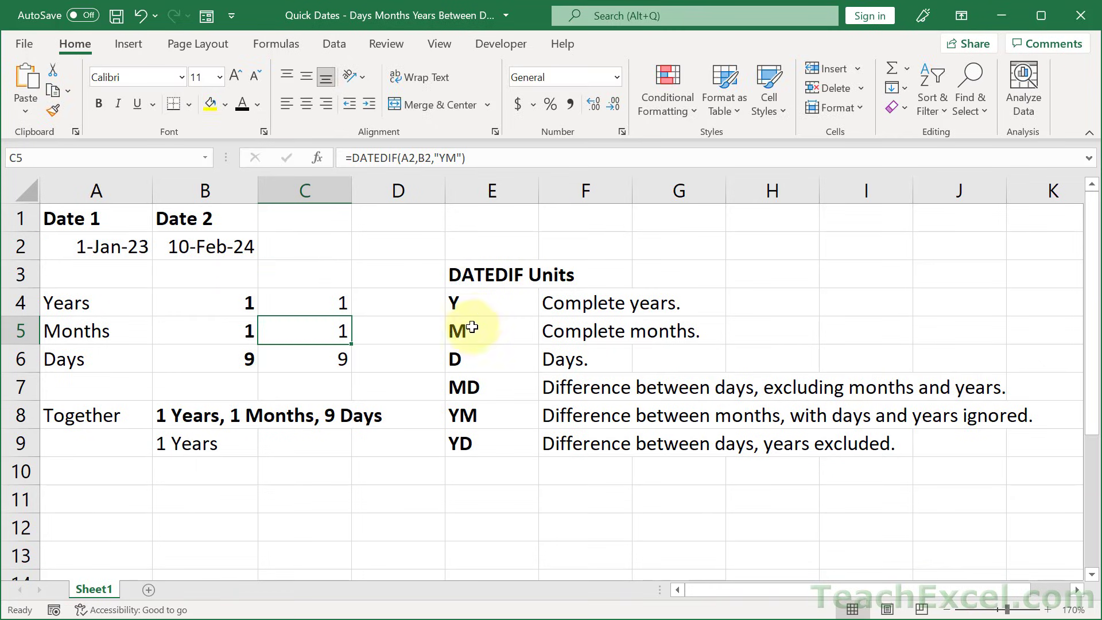
- Append ", " & DATEDIF(A2,B2,"YM") & " Months" on a new line in B9's formula
{"action": "double_click", "coordinate": [224, 444]}
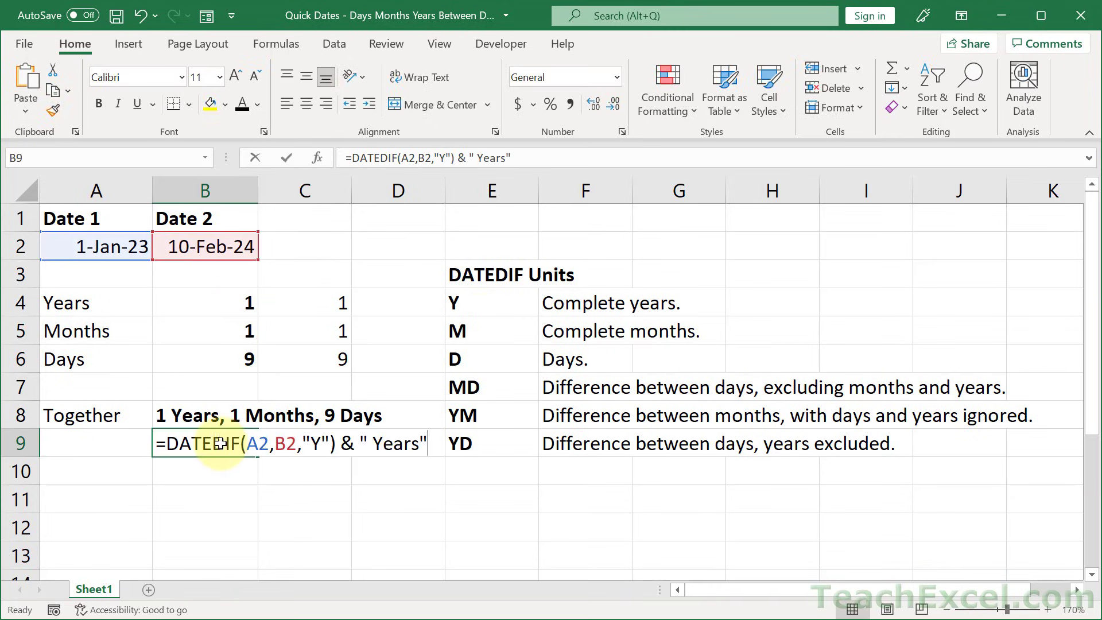
{"action": "left_click", "coordinate": [423, 443]}
{"action": "type", "text": ","}
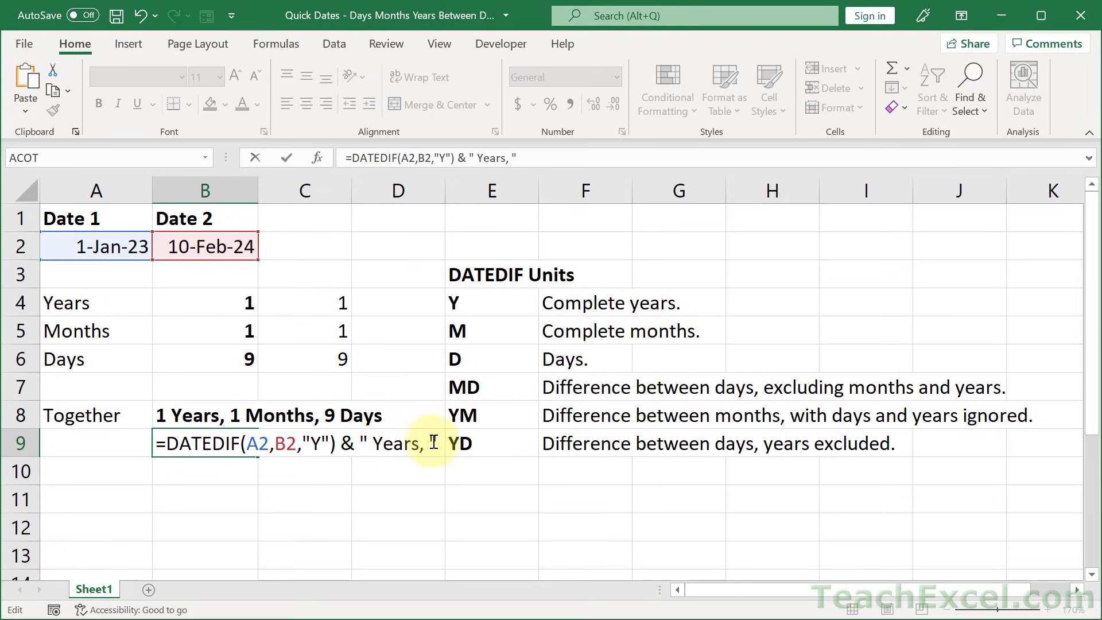
{"action": "left_click", "coordinate": [437, 443]}
{"action": "type", "text": "&"}
{"action": "key", "text": "alt+Return"}
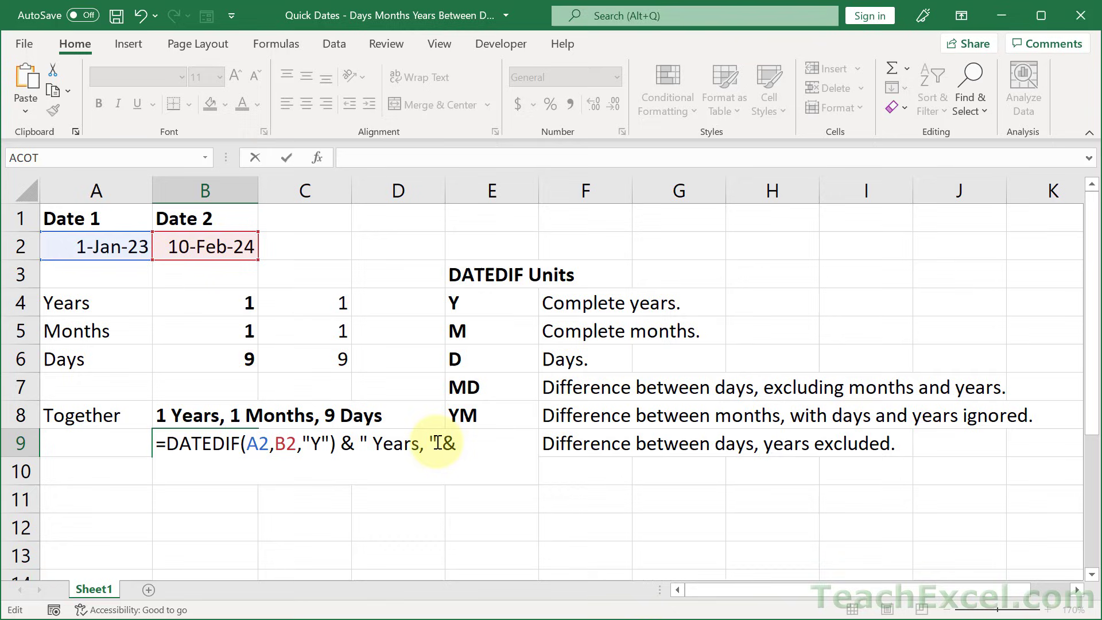
{"action": "type", "text": "DATEDIF(A2,B2,\"YM\")"}
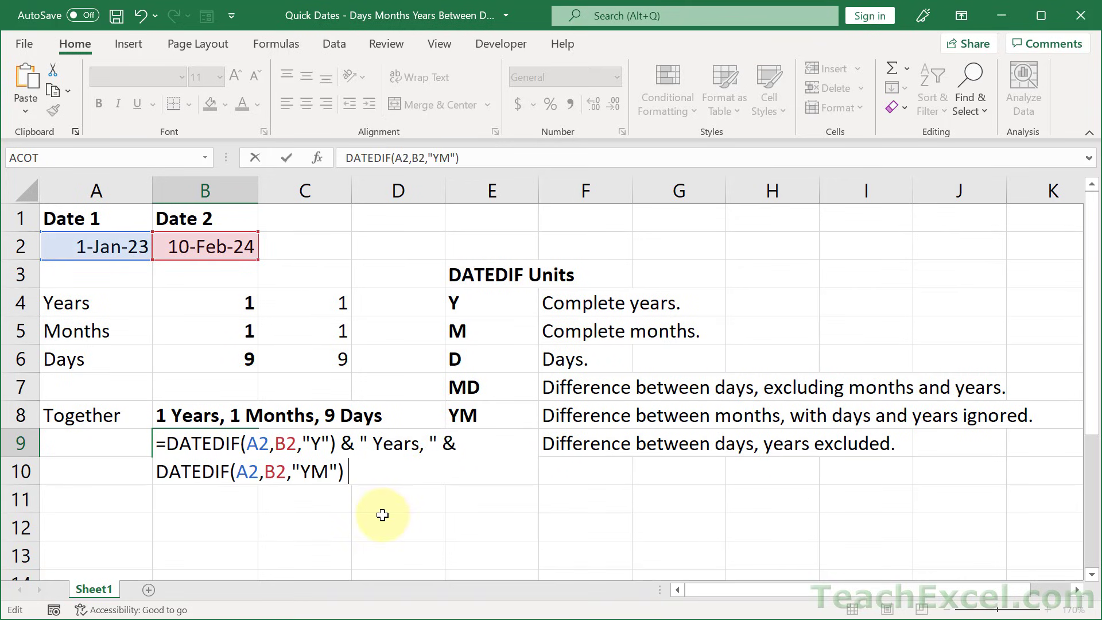
{"action": "type", "text": " & \" Months"}
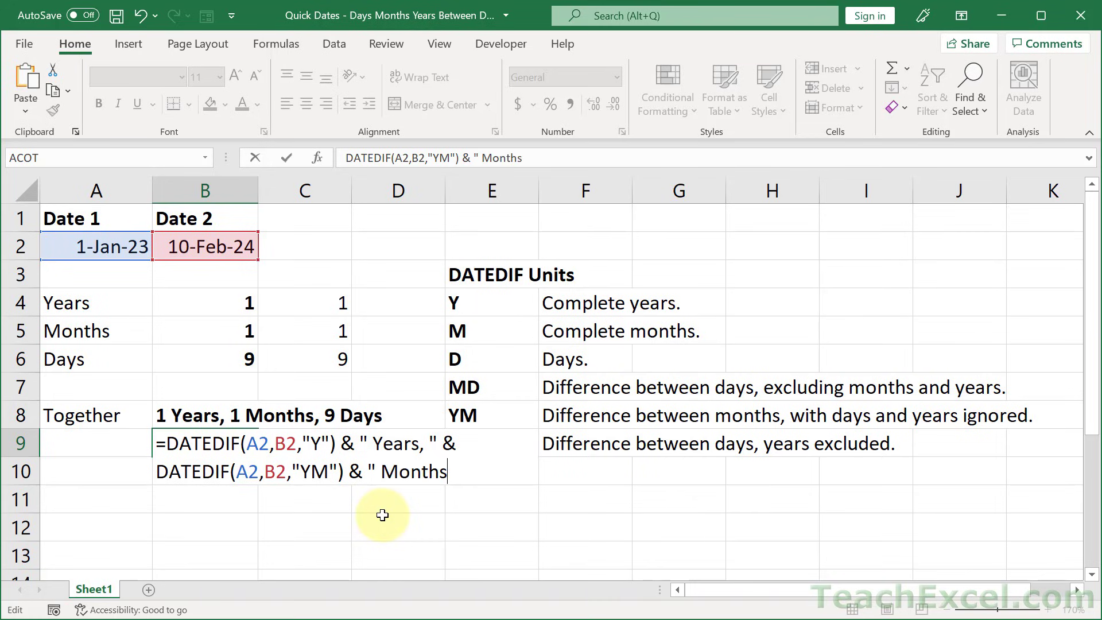
{"action": "type", "text": "\""}
{"action": "key", "text": "Return"}
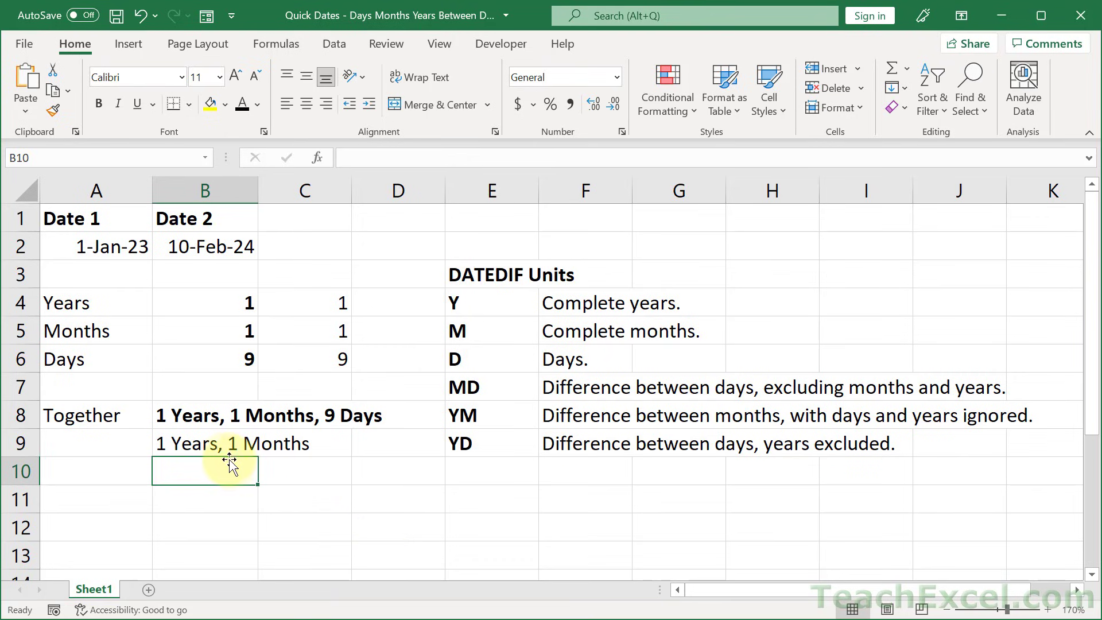
- Review B9's formula unchanged and zoom the sheet to 180%
{"action": "double_click", "coordinate": [195, 445]}
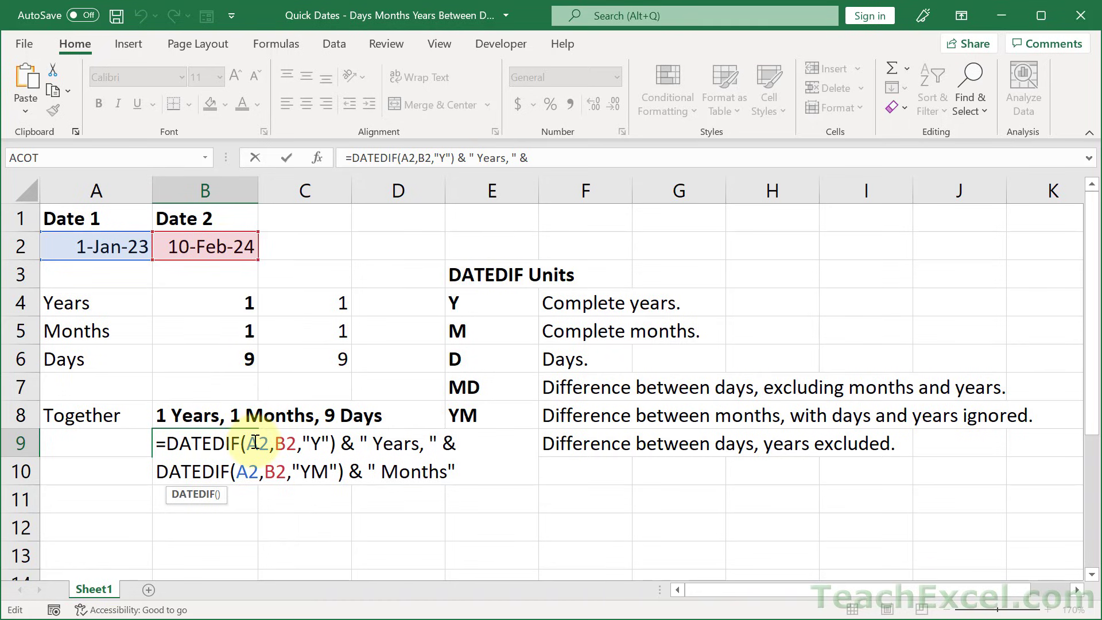
{"action": "key", "text": "Escape"}
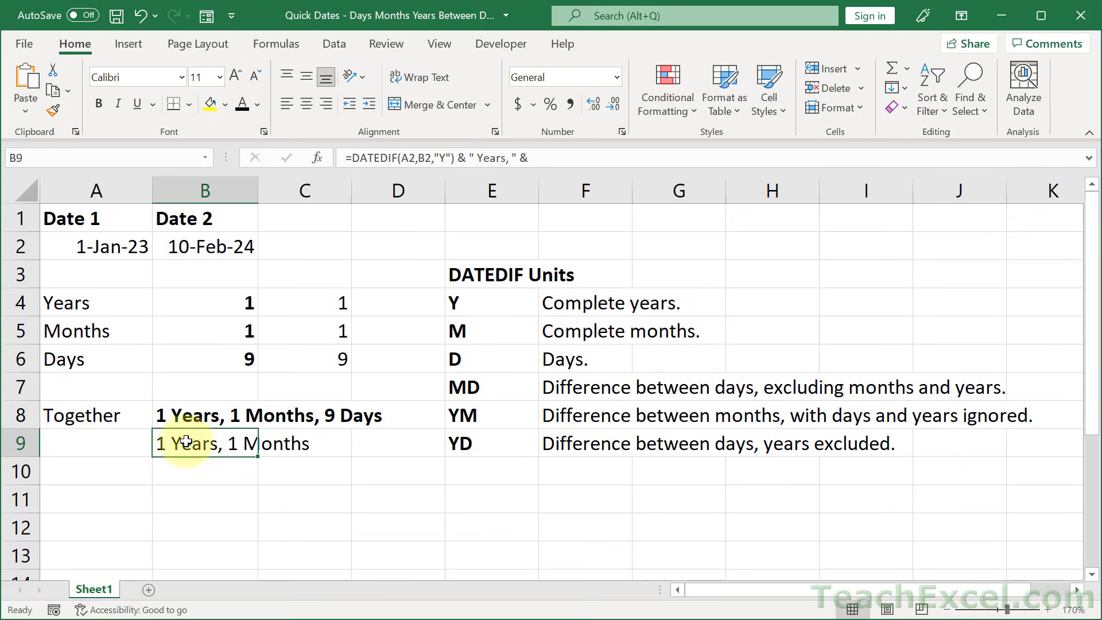
{"action": "left_click", "coordinate": [1047, 609]}
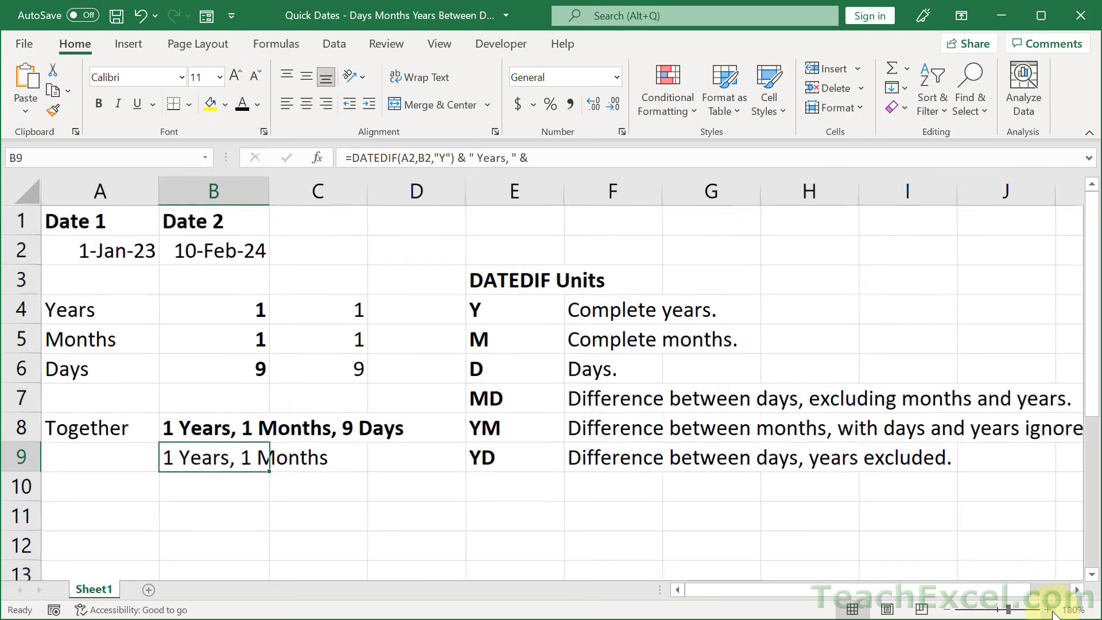
- Open B8's nested formula and highlight its years test, years value and AND check
{"action": "double_click", "coordinate": [183, 429]}
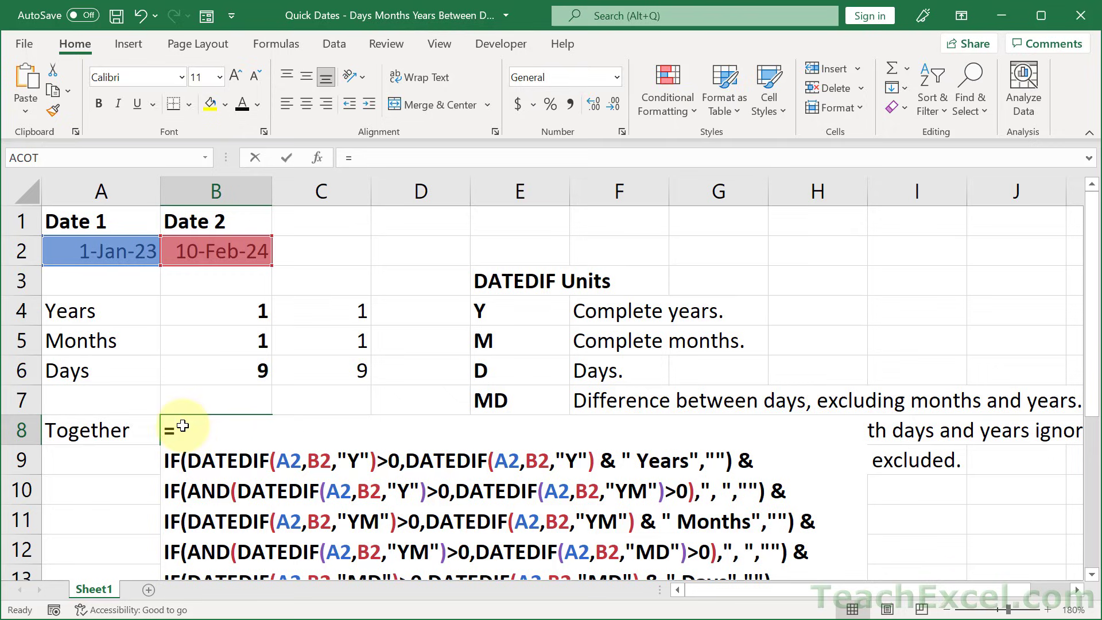
{"action": "scroll", "coordinate": [570, 457], "scroll_direction": "down", "scroll_amount": 2}
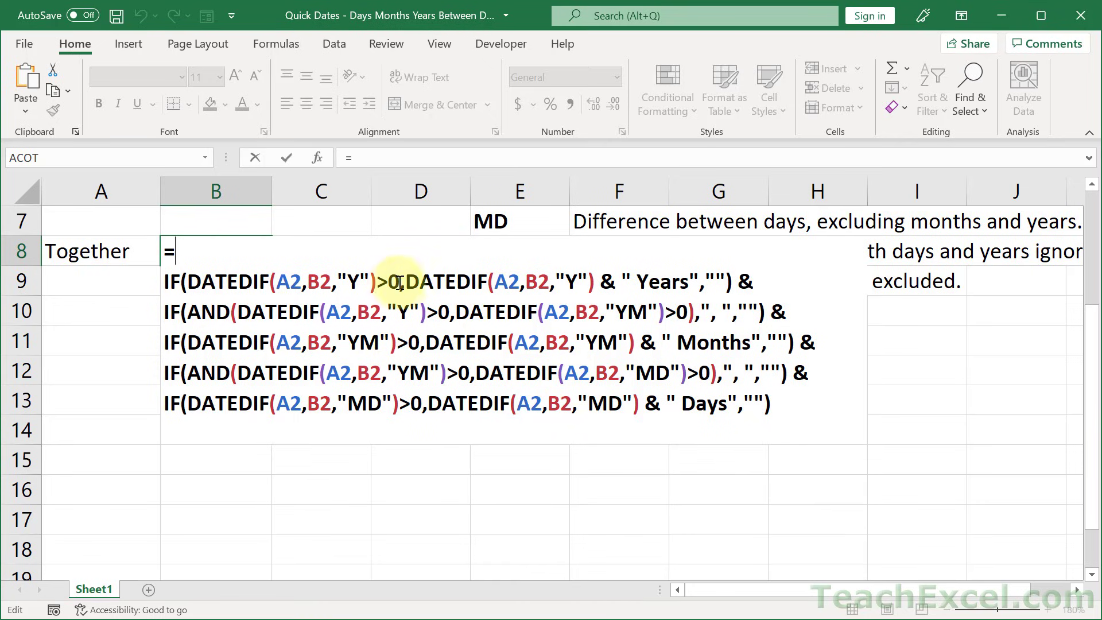
{"action": "left_click_drag", "start_coordinate": [405, 281], "coordinate": [594, 267]}
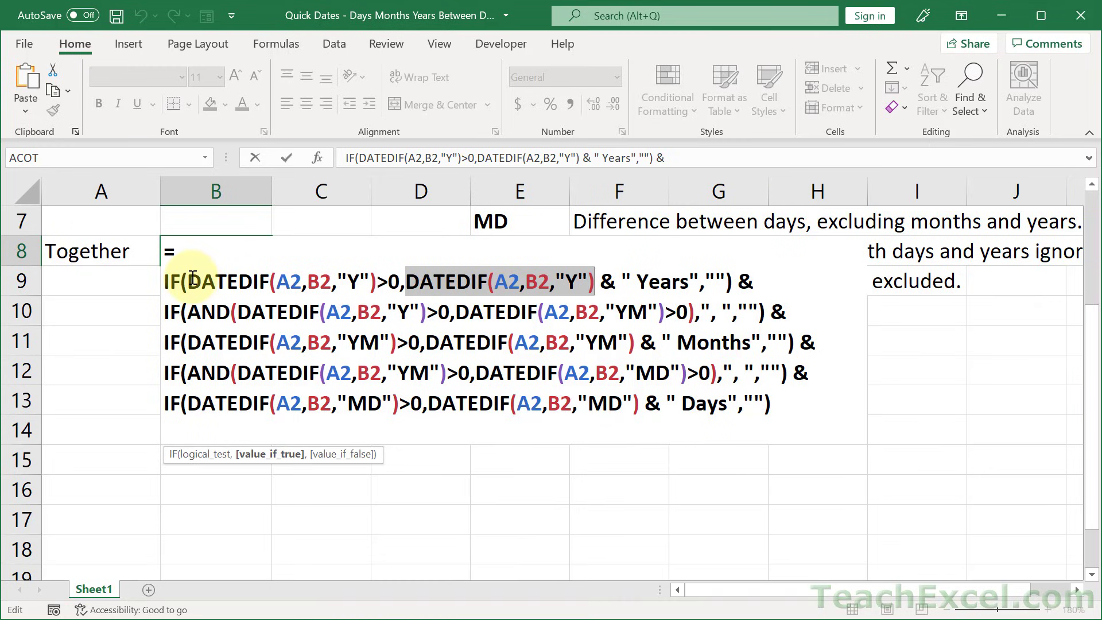
{"action": "key", "text": "Right"}
{"action": "left_click_drag", "start_coordinate": [193, 279], "coordinate": [401, 274]}
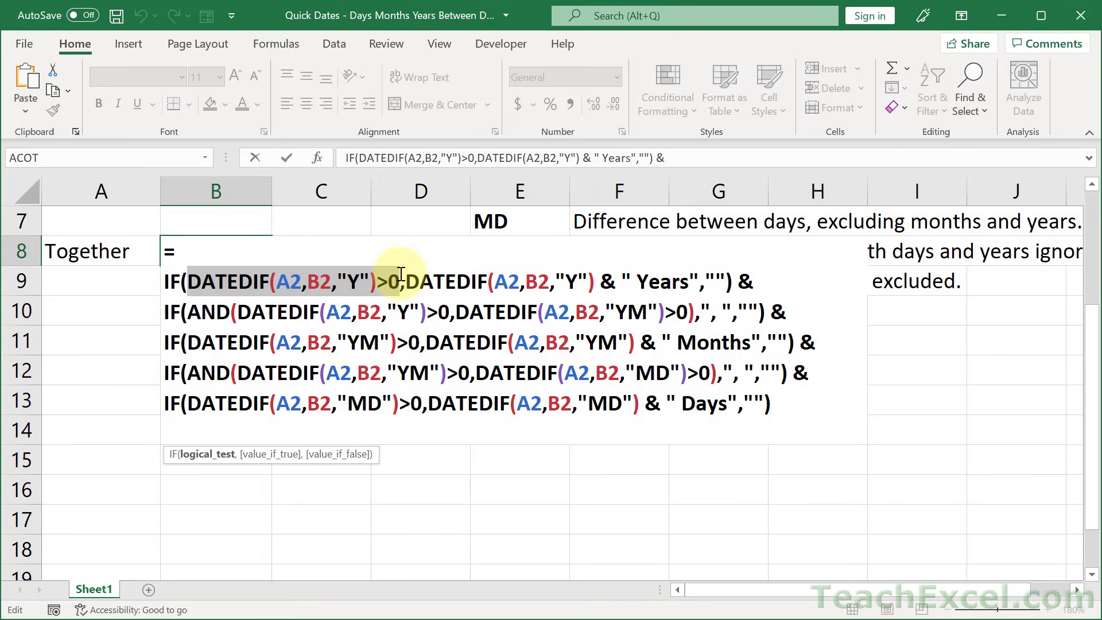
{"action": "left_click_drag", "start_coordinate": [406, 279], "coordinate": [597, 276]}
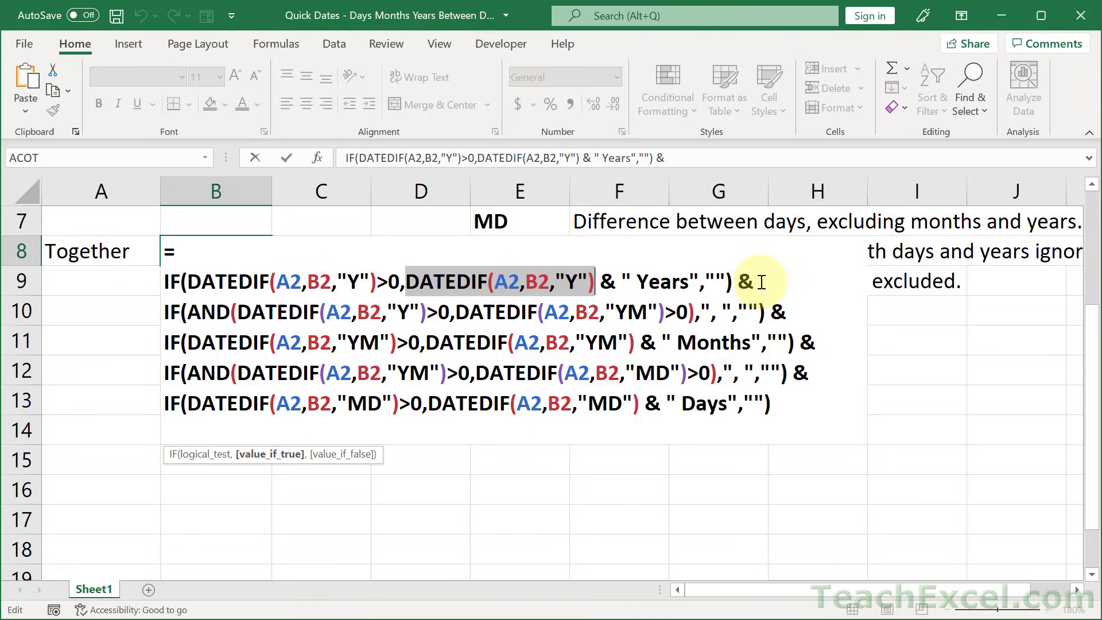
{"action": "left_click", "coordinate": [187, 312]}
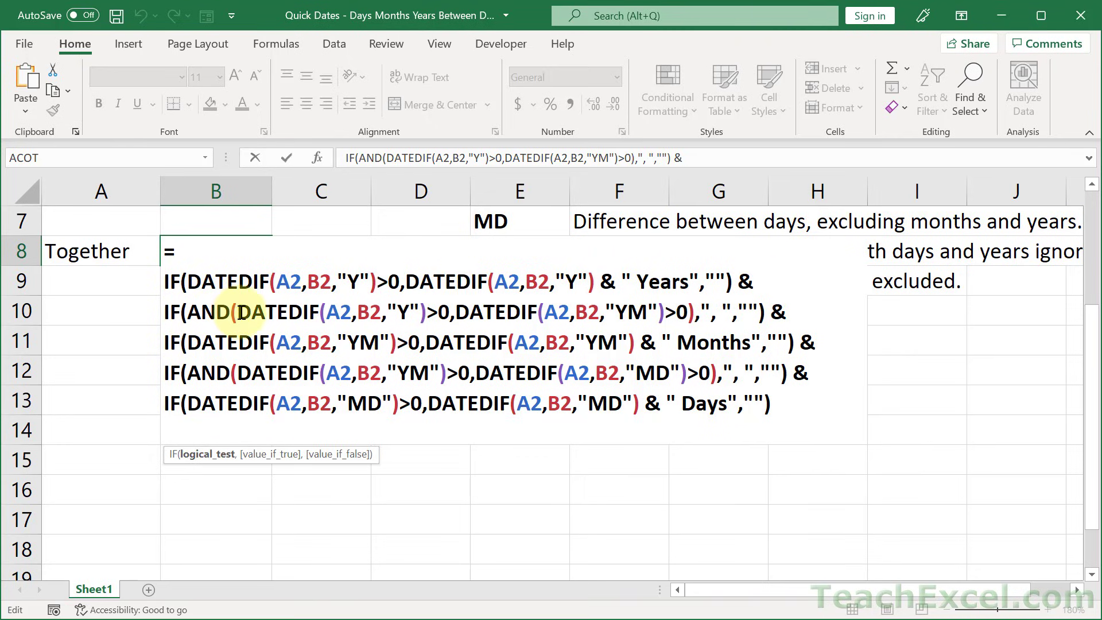
{"action": "left_click_drag", "start_coordinate": [236, 313], "coordinate": [731, 313]}
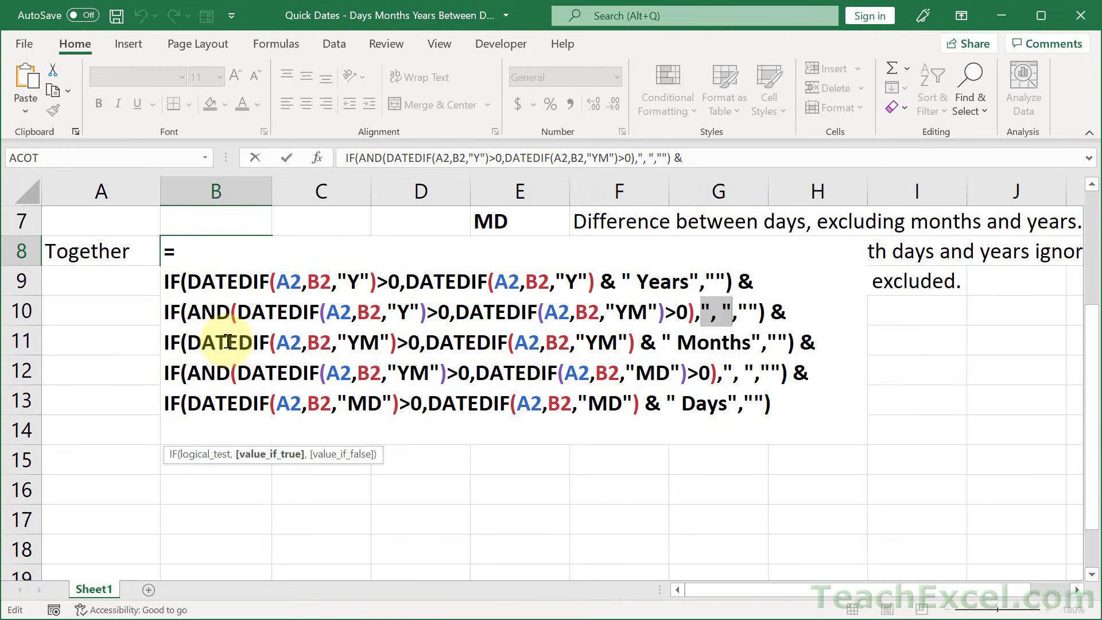
{"action": "left_click_drag", "start_coordinate": [188, 281], "coordinate": [507, 272]}
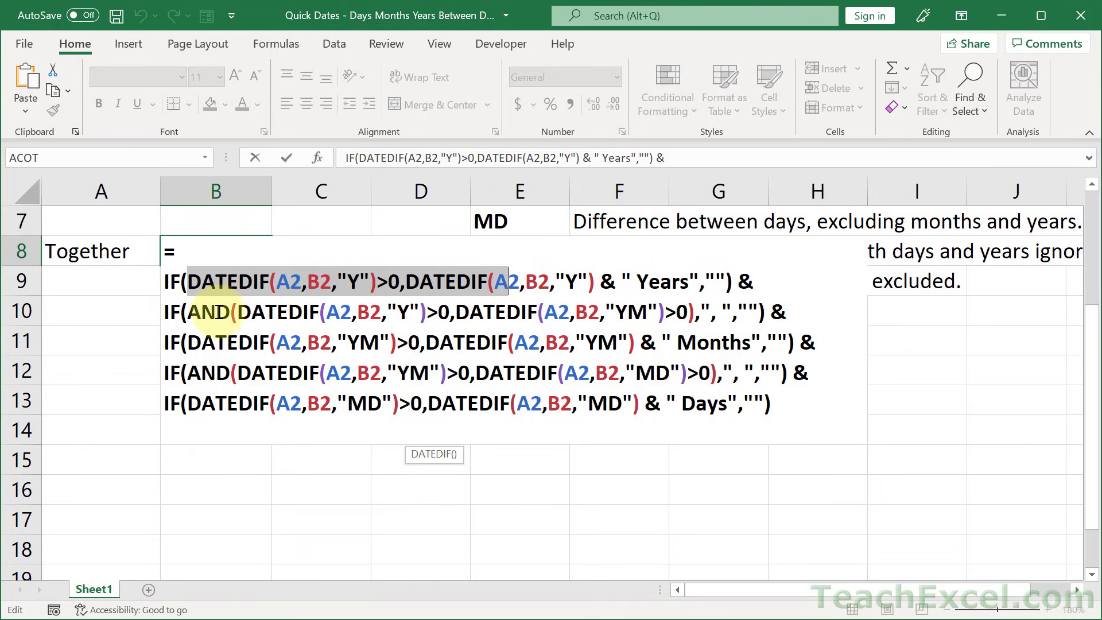
{"action": "left_click_drag", "start_coordinate": [216, 312], "coordinate": [520, 312]}
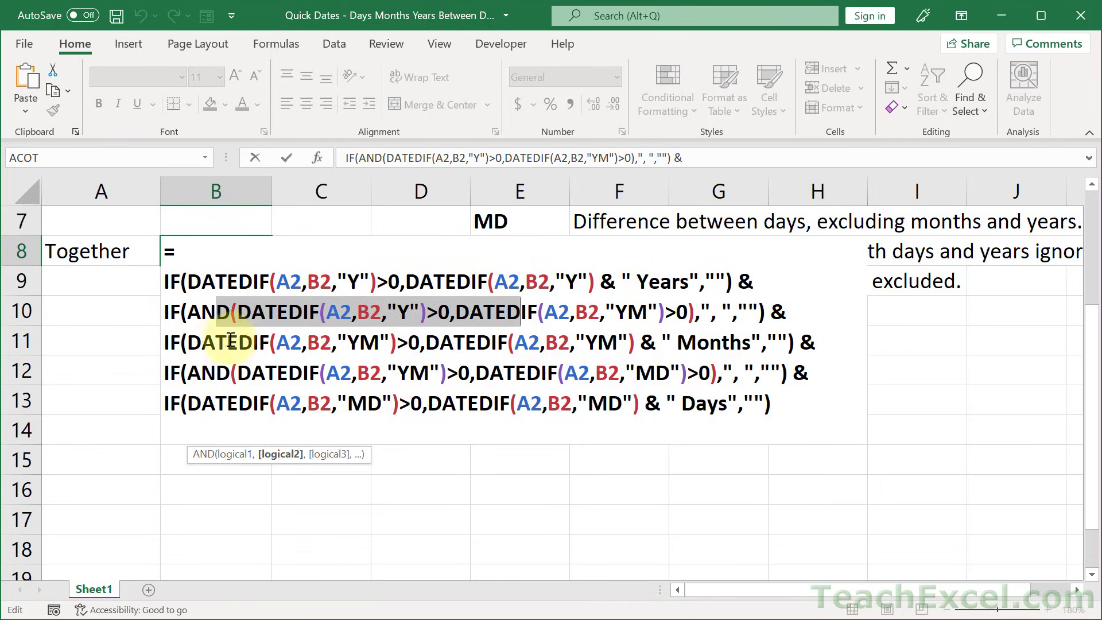
{"action": "left_click_drag", "start_coordinate": [216, 342], "coordinate": [477, 342]}
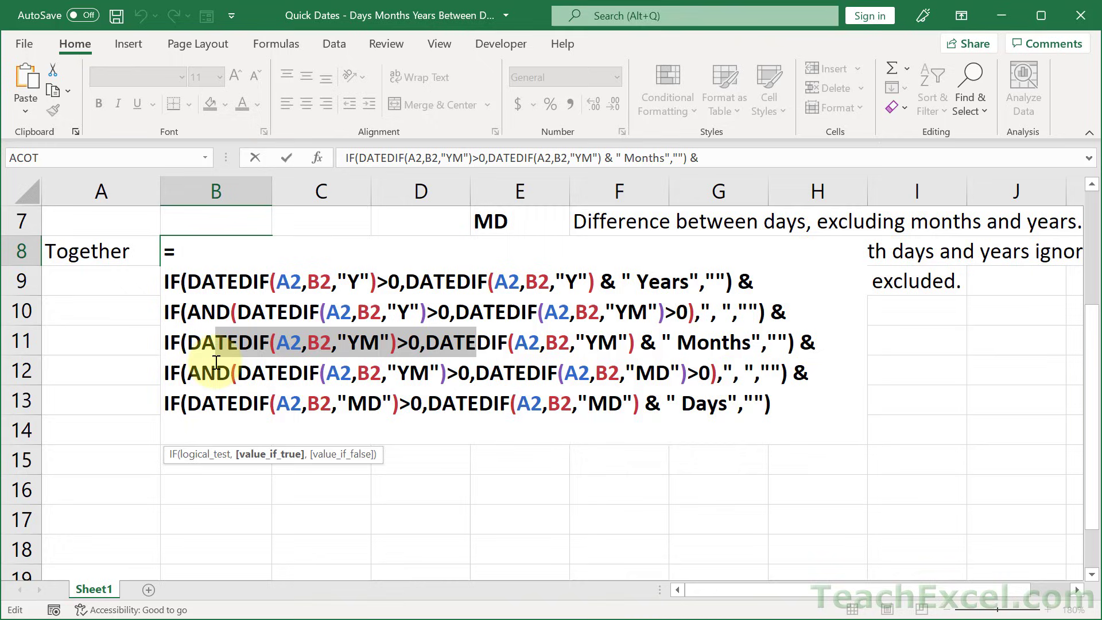
{"action": "left_click_drag", "start_coordinate": [198, 374], "coordinate": [476, 372]}
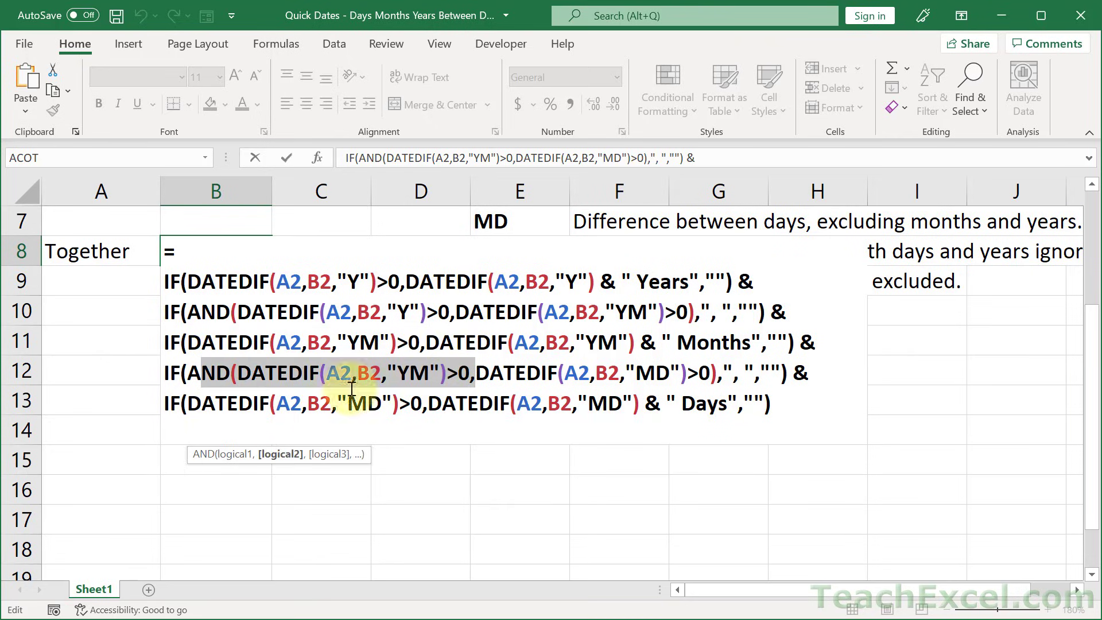
{"action": "left_click_drag", "start_coordinate": [215, 401], "coordinate": [452, 396]}
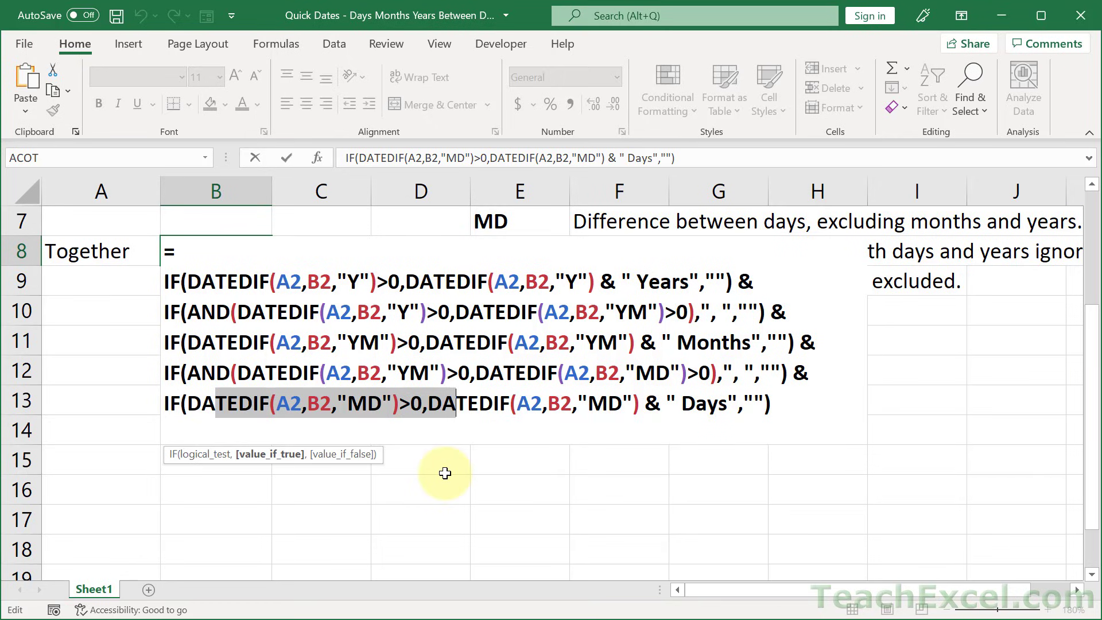
{"action": "scroll", "coordinate": [115, 432], "scroll_direction": "up", "scroll_amount": 1}
{"action": "key", "text": "Up"}
{"action": "key", "text": "Up"}
{"action": "key", "text": "Up"}
{"action": "key", "text": "Up"}
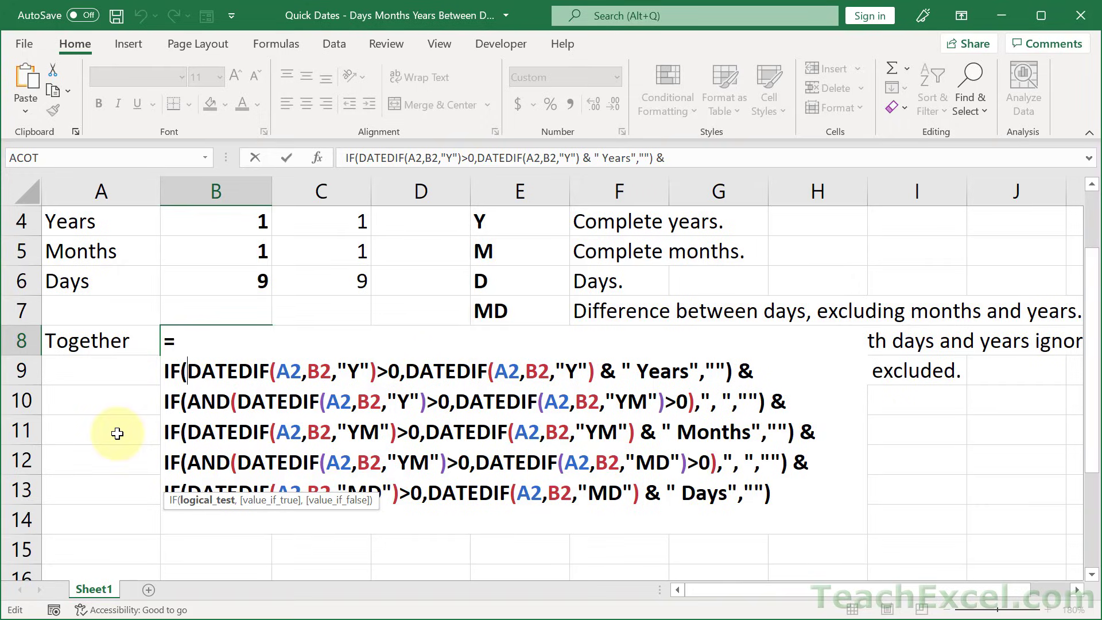
- Exit B8 with Ctrl+Enter, keeping its formula and 1 Years, 1 Months, 9 Days result
{"action": "key", "text": "ctrl+Return"}
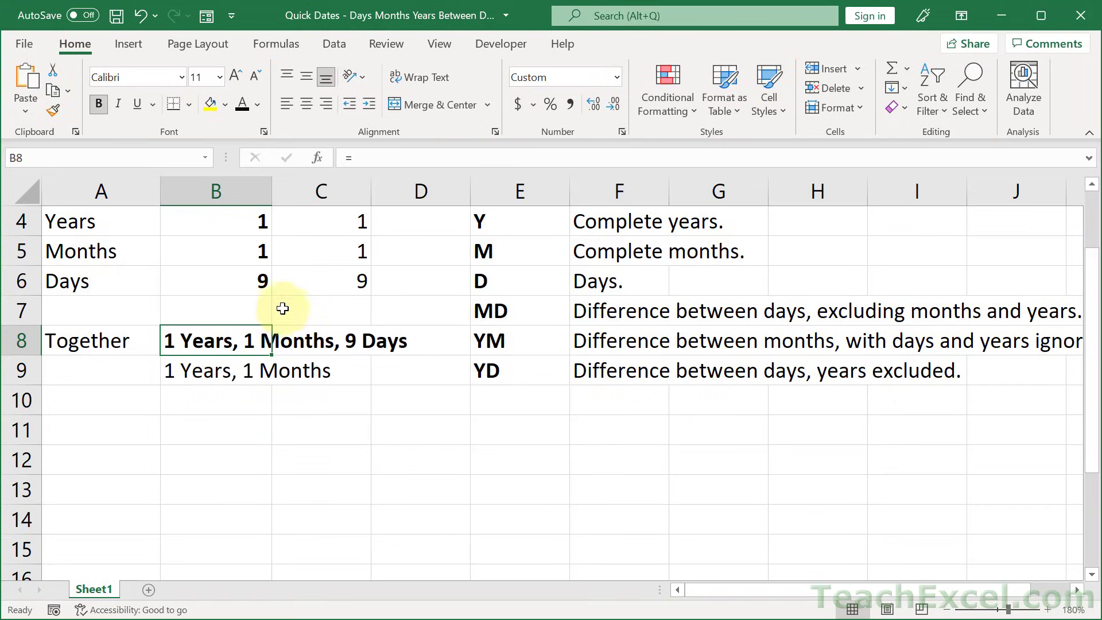